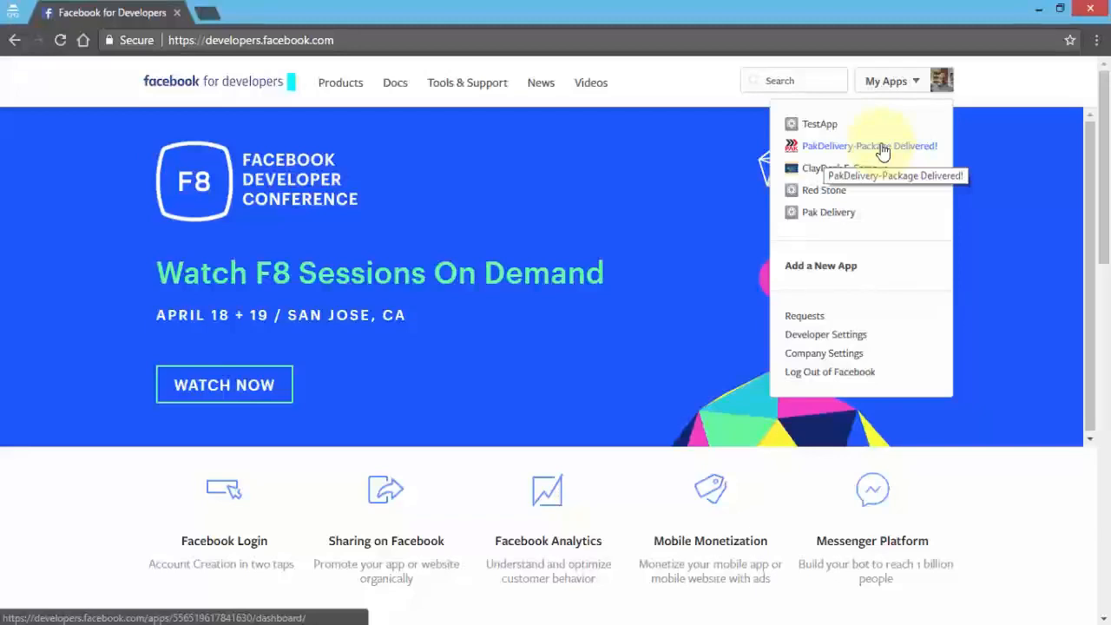
- Try to create a new app ID with the display name fbnewtestapp
{"action": "left_click", "coordinate": [841, 269]}
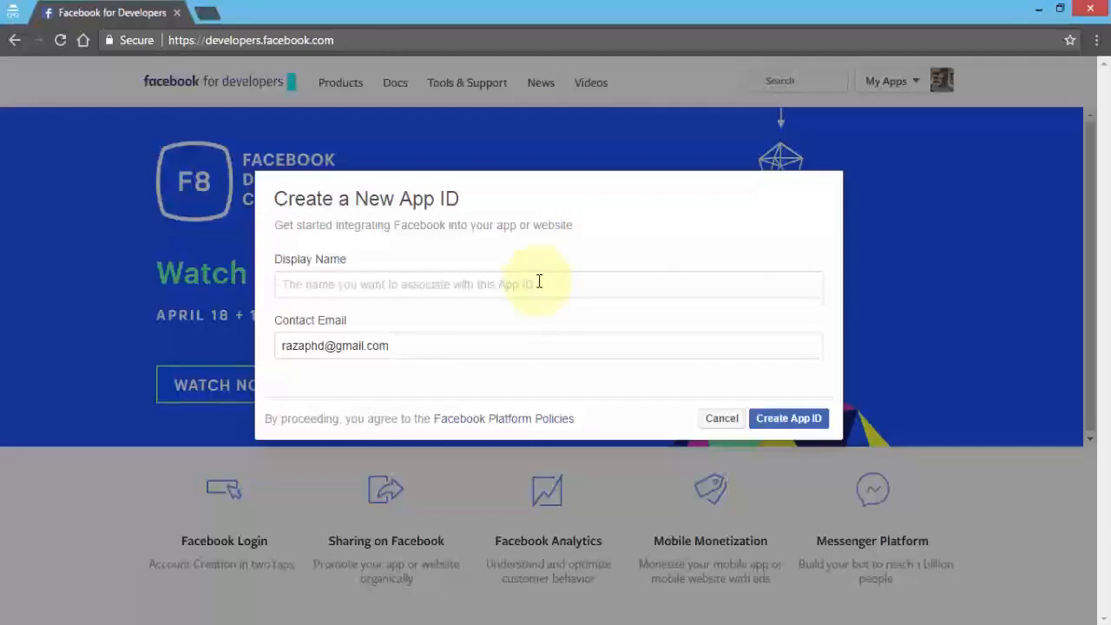
{"action": "type", "text": "fbnew"}
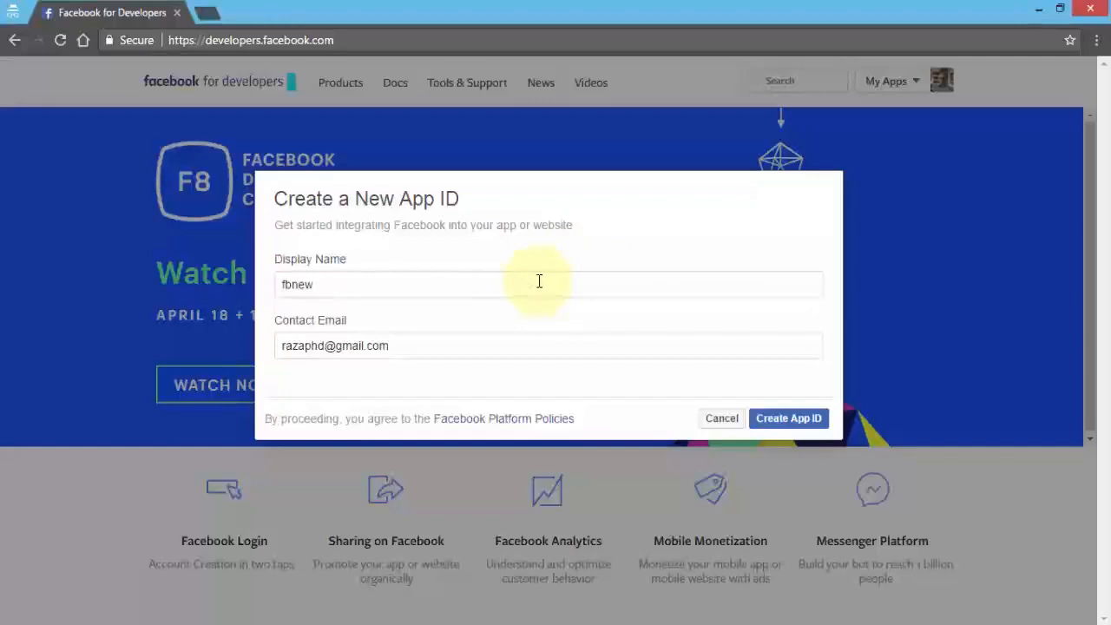
{"action": "type", "text": "testapp"}
{"action": "left_click", "coordinate": [784, 419]}
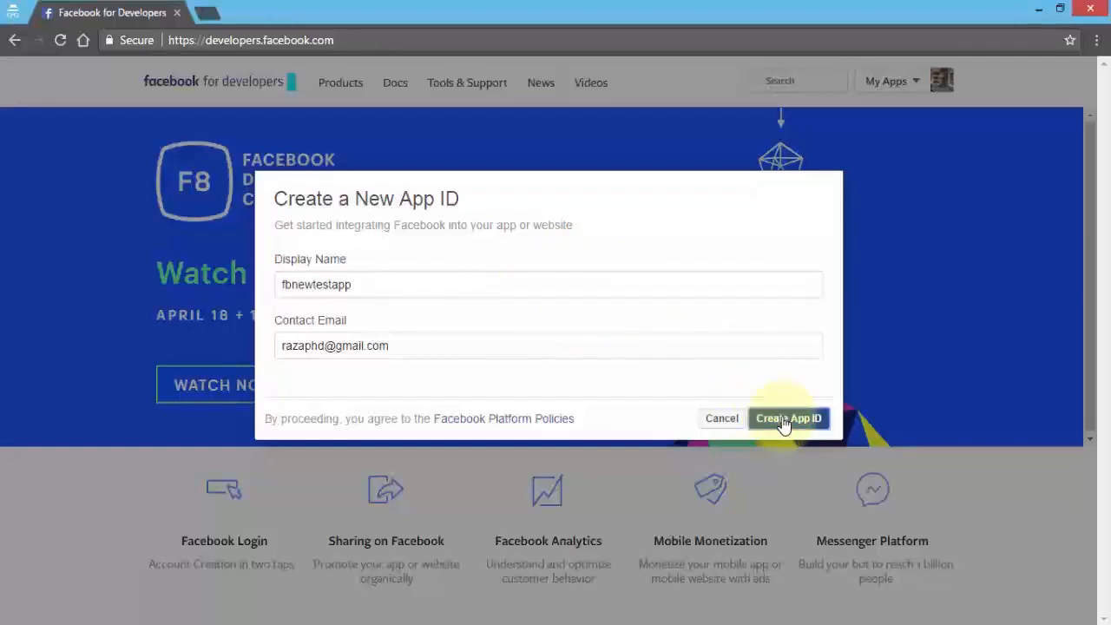
- Shorten the display name to newtestapp and create the app ID, entering the security check text
{"action": "mouse_move", "coordinate": [812, 289]}
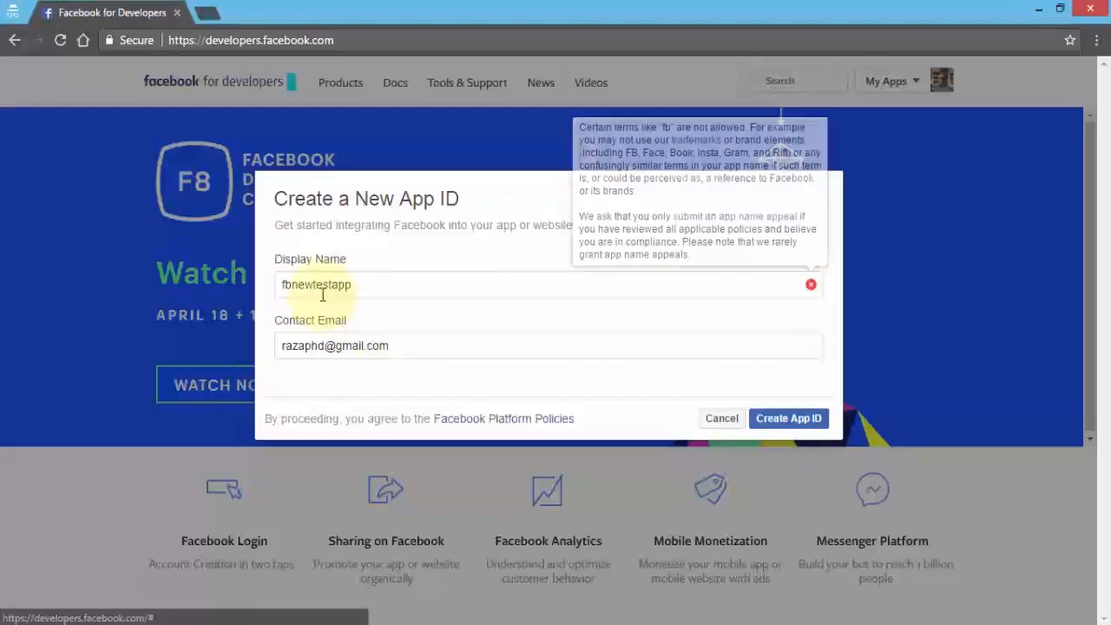
{"action": "left_click_drag", "start_coordinate": [292, 285], "coordinate": [281, 284]}
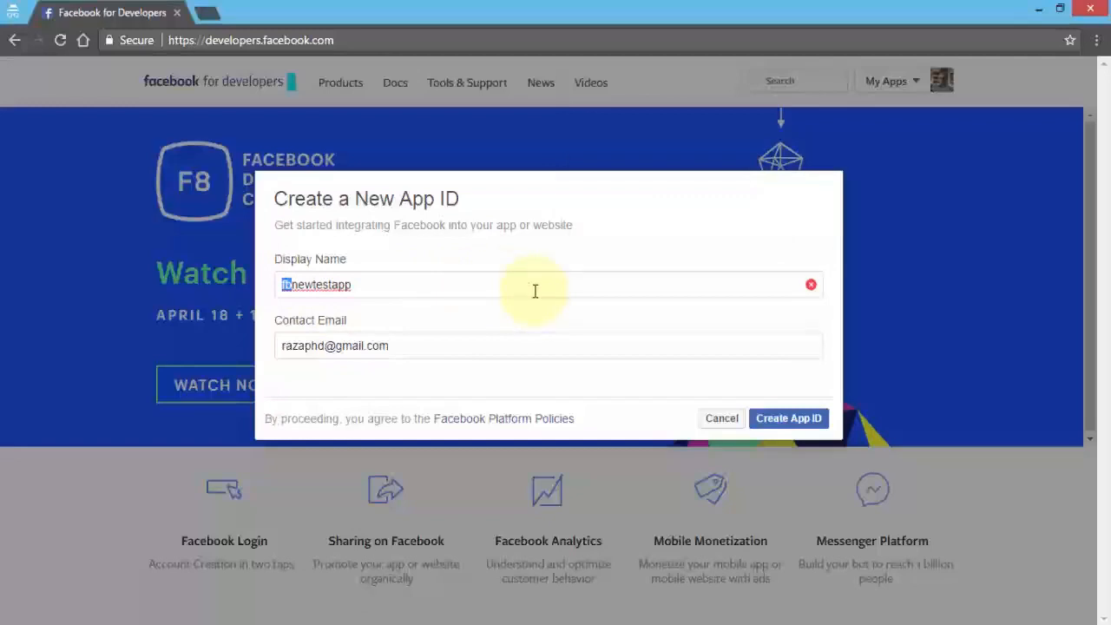
{"action": "key", "text": "BackSpace"}
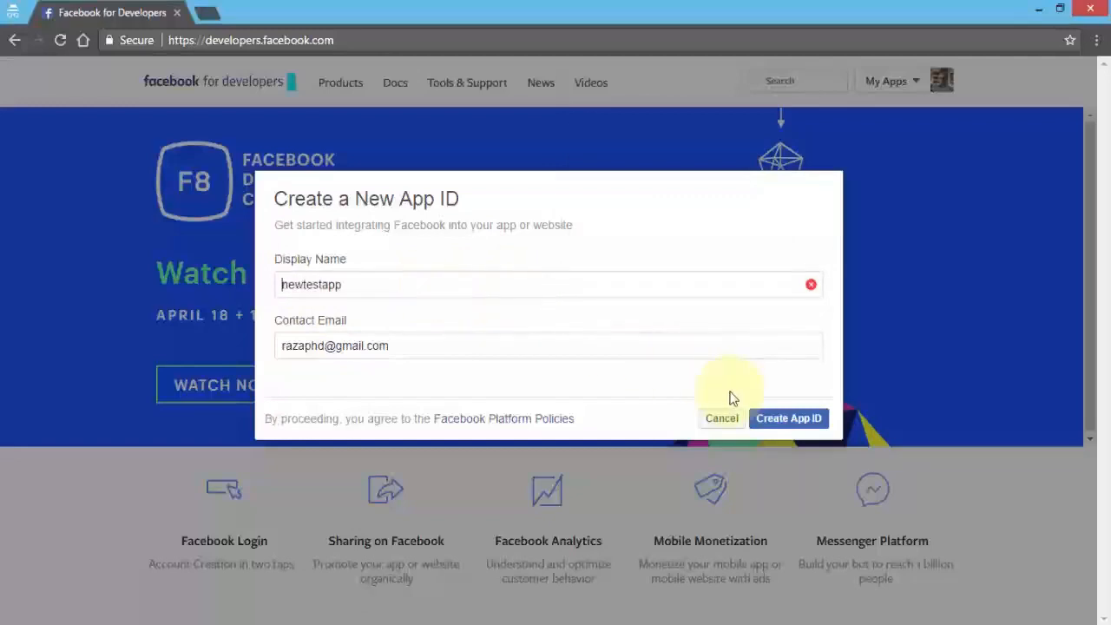
{"action": "left_click", "coordinate": [782, 429]}
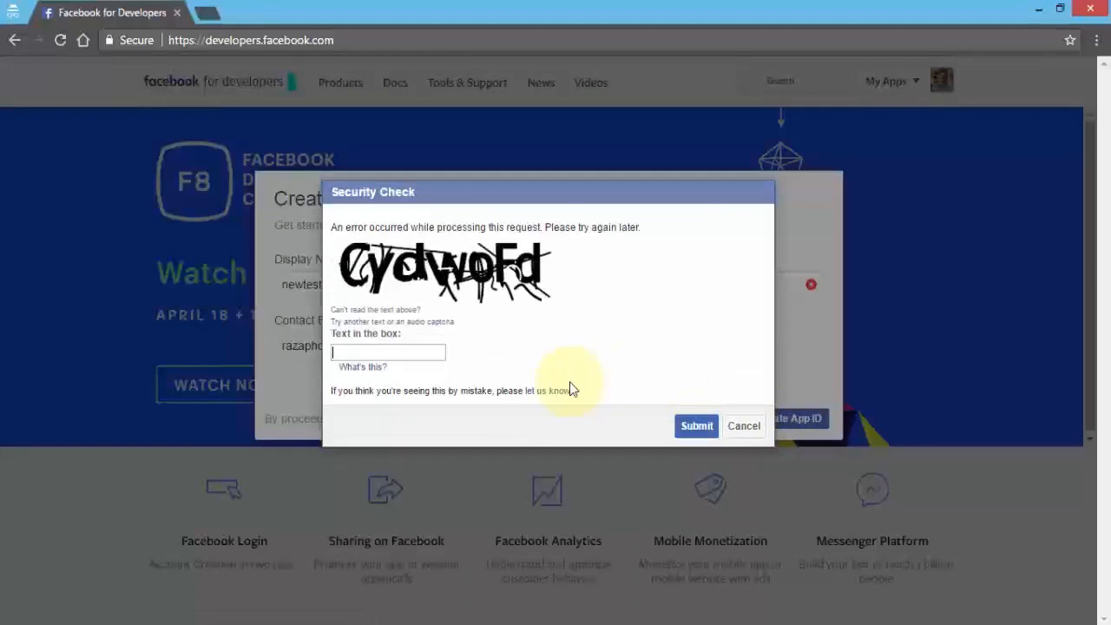
{"action": "type", "text": "cydwofd"}
{"action": "left_click", "coordinate": [700, 426]}
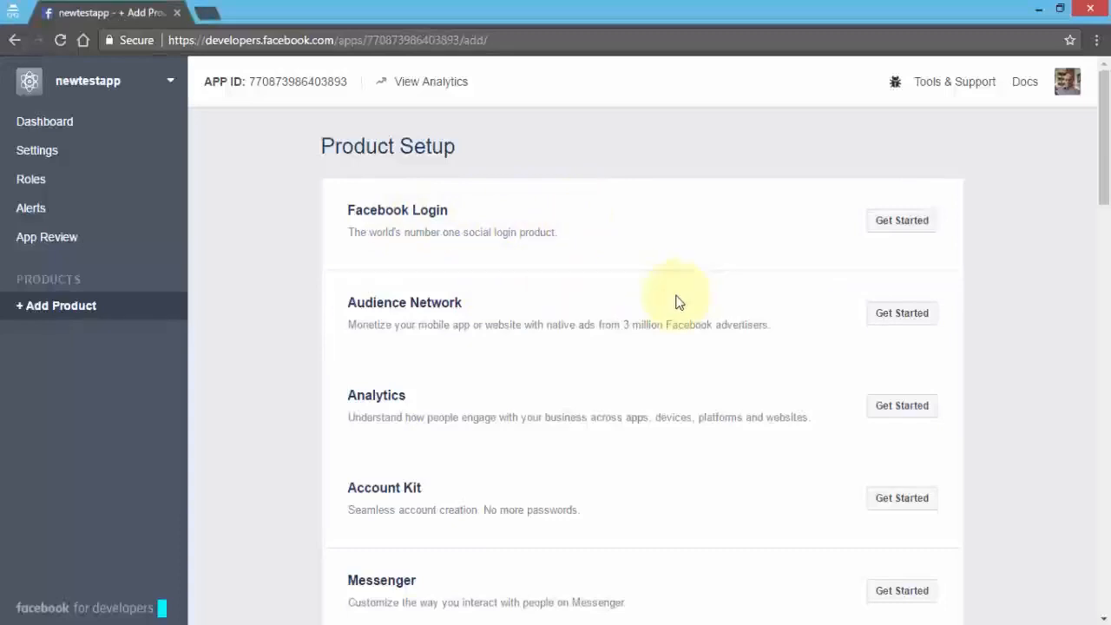
- Look through the products offered on the Product Setup page
{"action": "scroll", "coordinate": [679, 301], "scroll_direction": "down", "scroll_amount": 1}
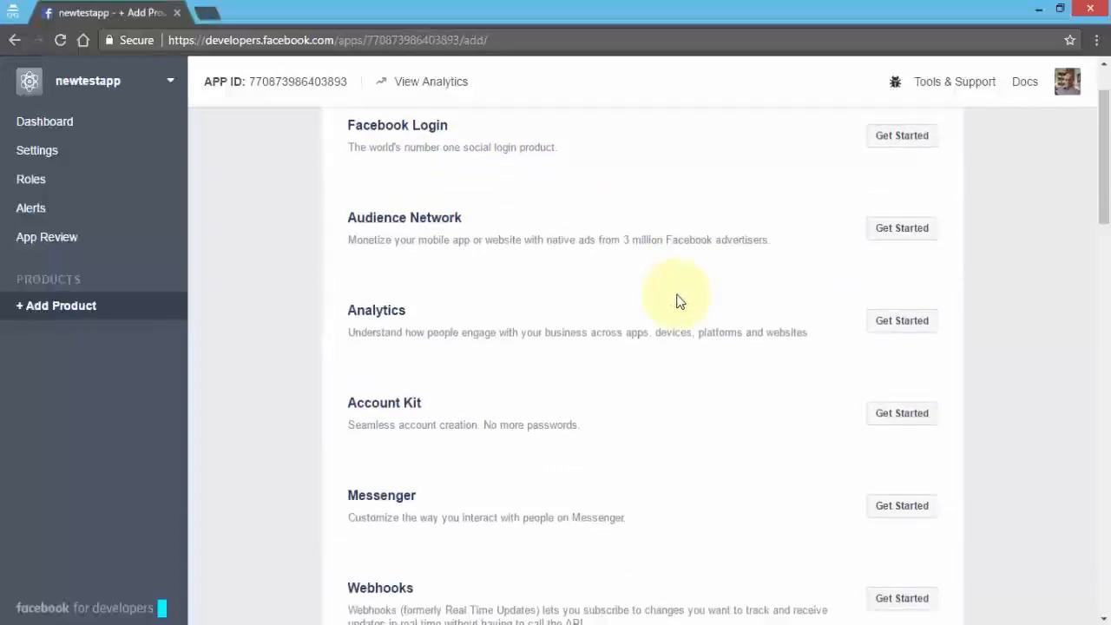
{"action": "scroll", "coordinate": [679, 302], "scroll_direction": "down", "scroll_amount": 2}
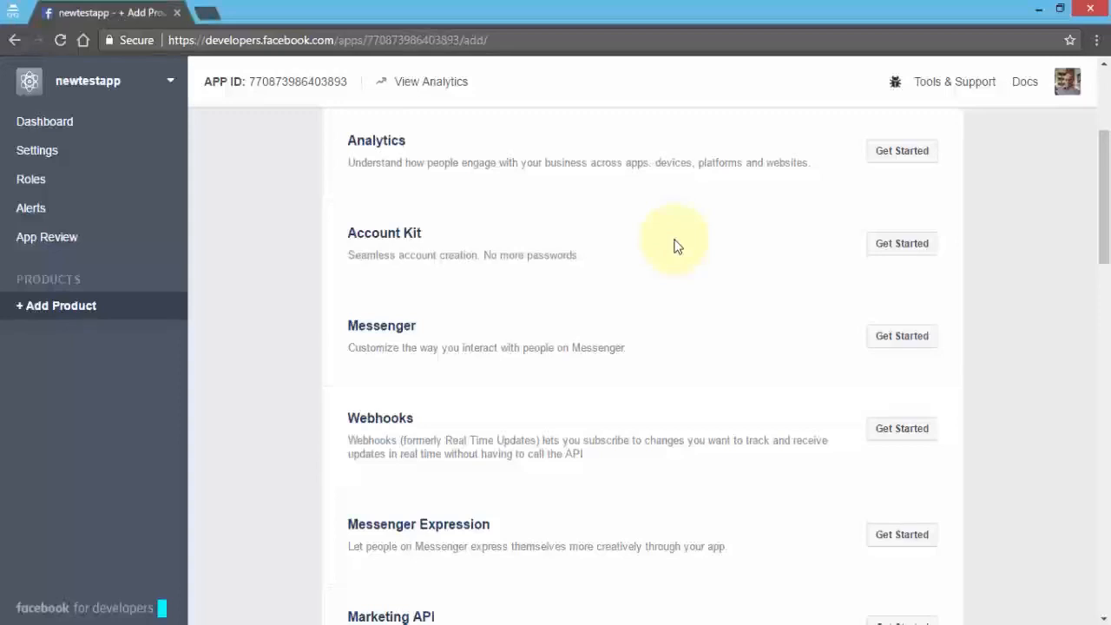
{"action": "scroll", "coordinate": [678, 247], "scroll_direction": "up", "scroll_amount": 1}
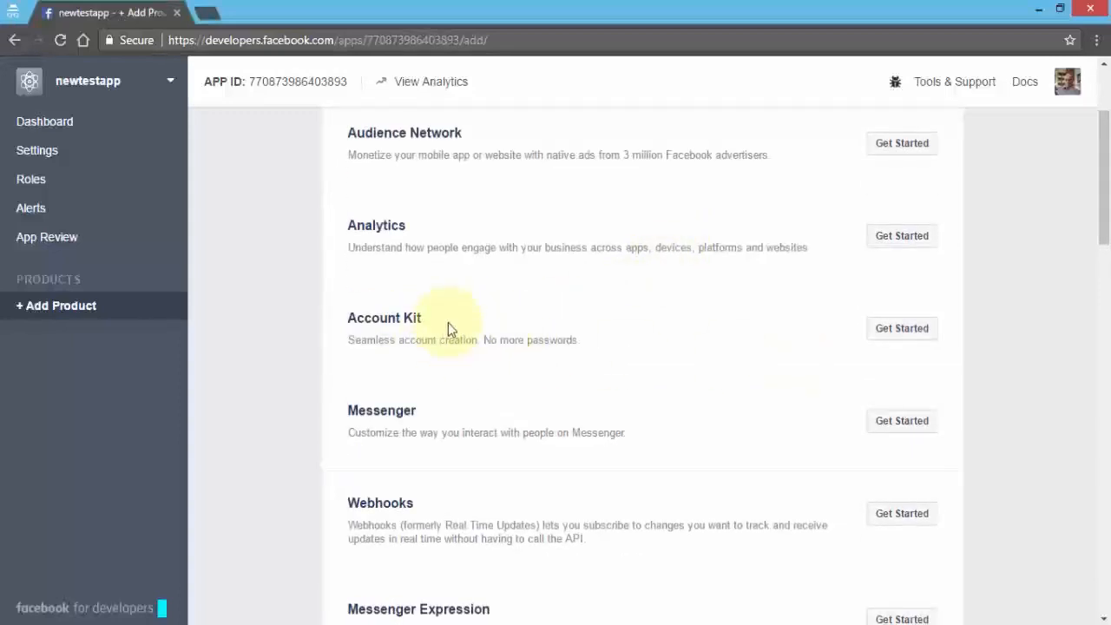
{"action": "scroll", "coordinate": [448, 329], "scroll_direction": "up", "scroll_amount": 1}
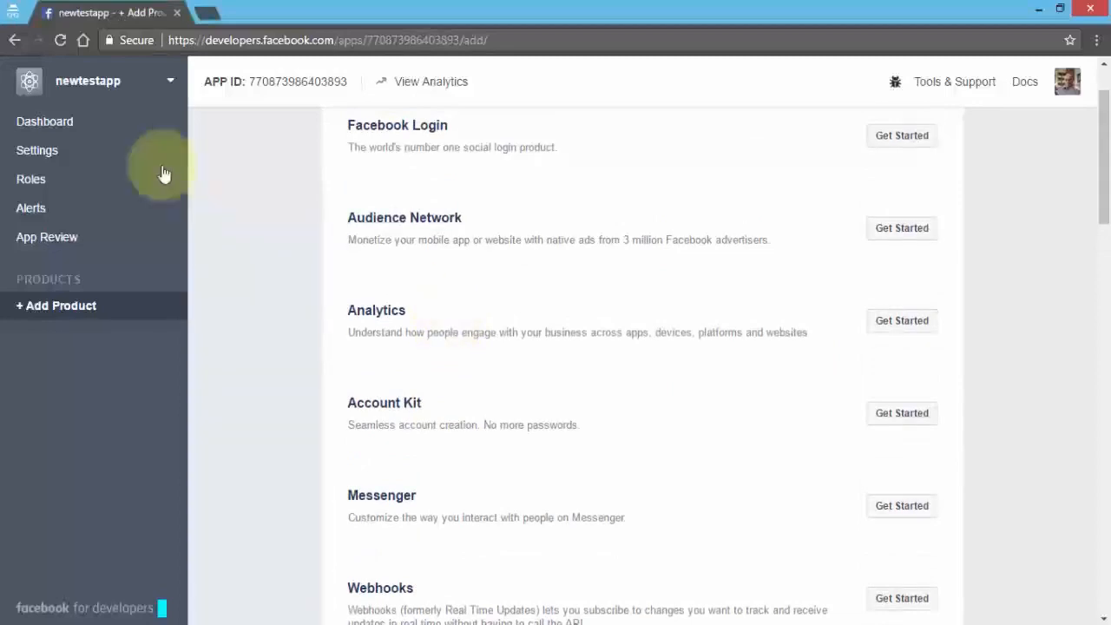
- Open the new app's dashboard and examine its App ID and API version
{"action": "left_click", "coordinate": [74, 128]}
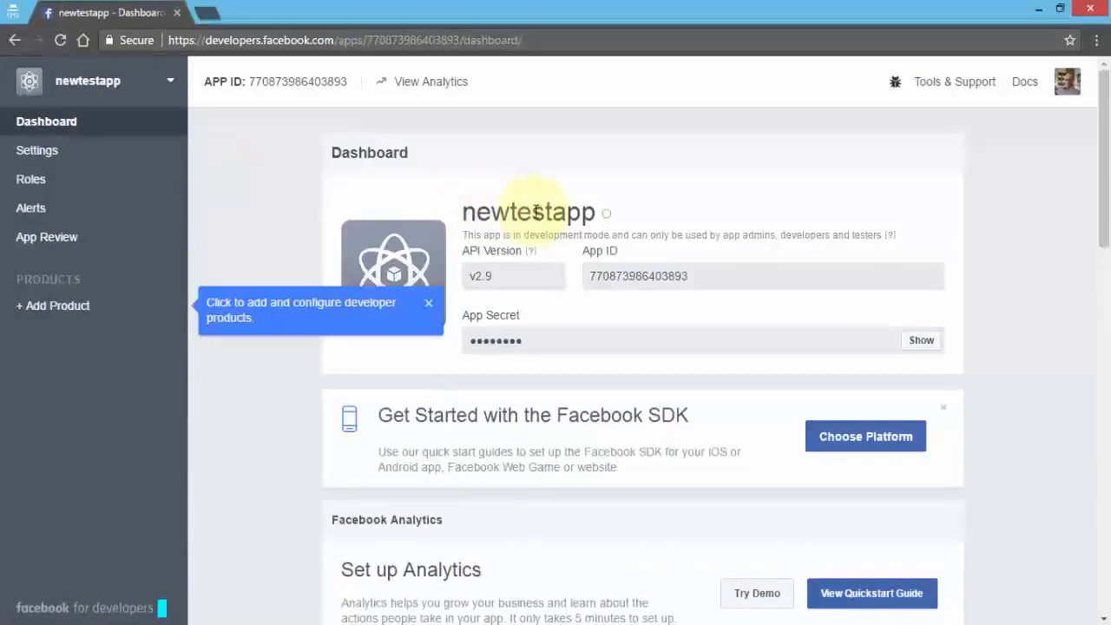
{"action": "mouse_move", "coordinate": [608, 217]}
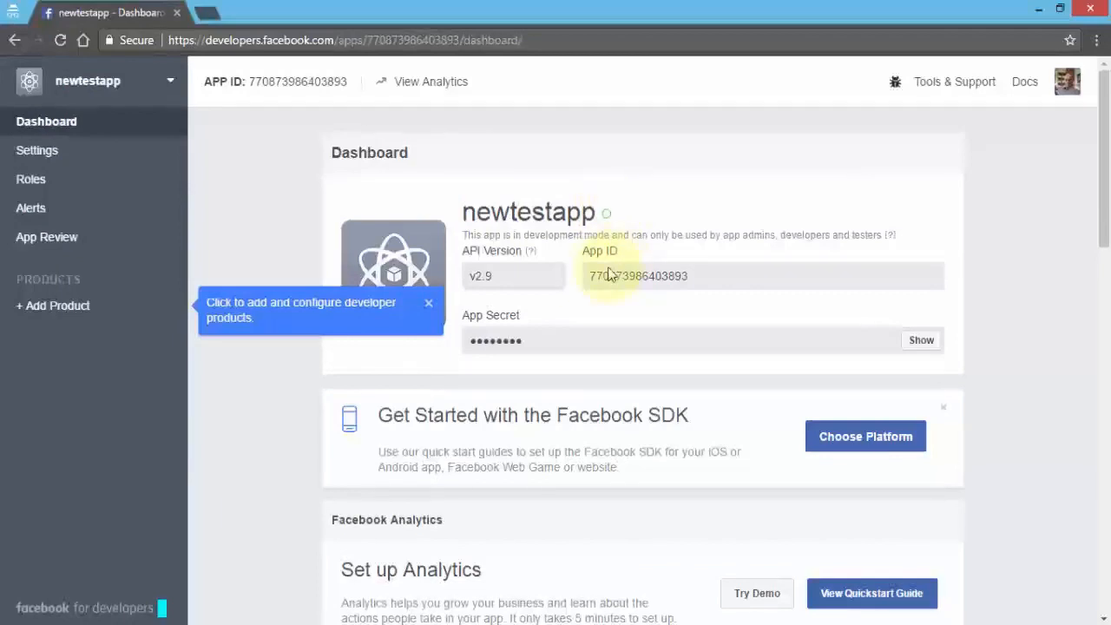
{"action": "left_click_drag", "start_coordinate": [594, 276], "coordinate": [699, 276]}
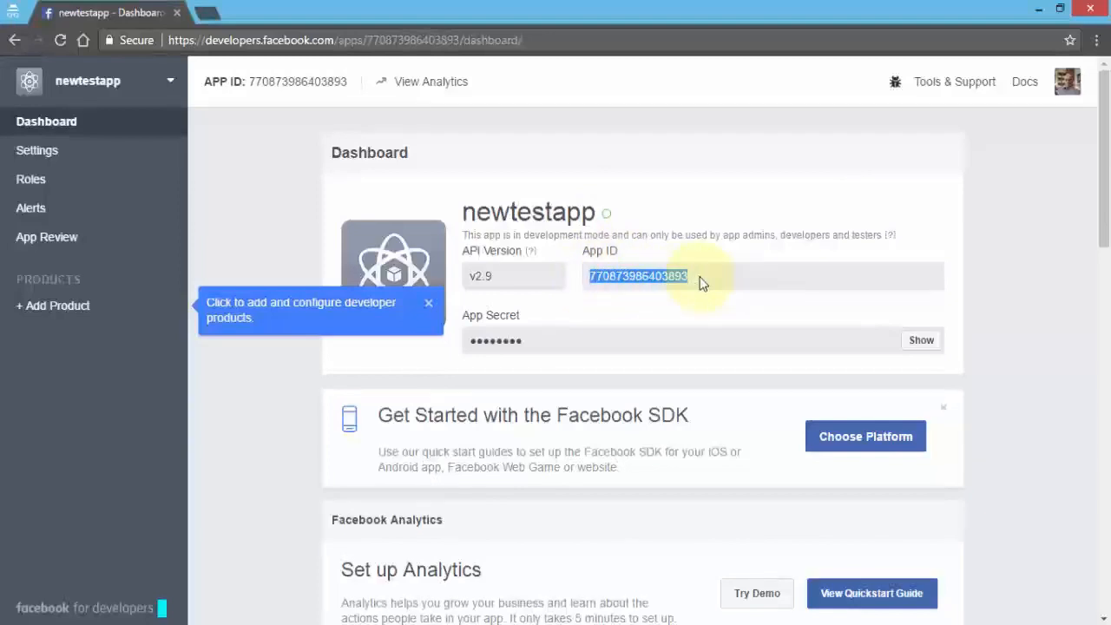
{"action": "left_click_drag", "start_coordinate": [511, 276], "coordinate": [467, 276]}
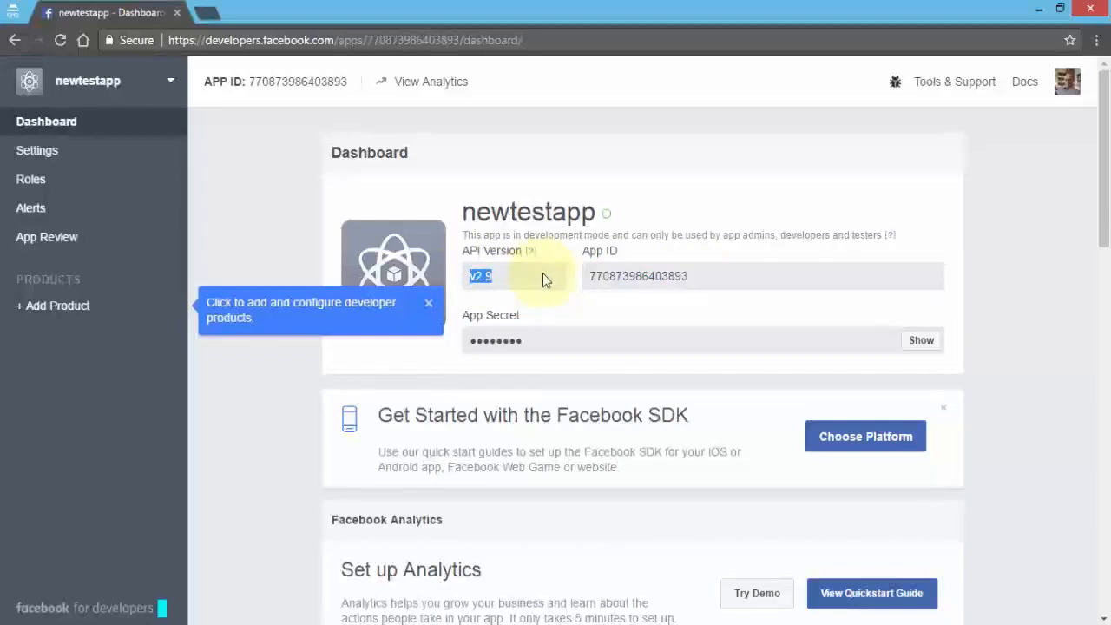
{"action": "left_click", "coordinate": [578, 301]}
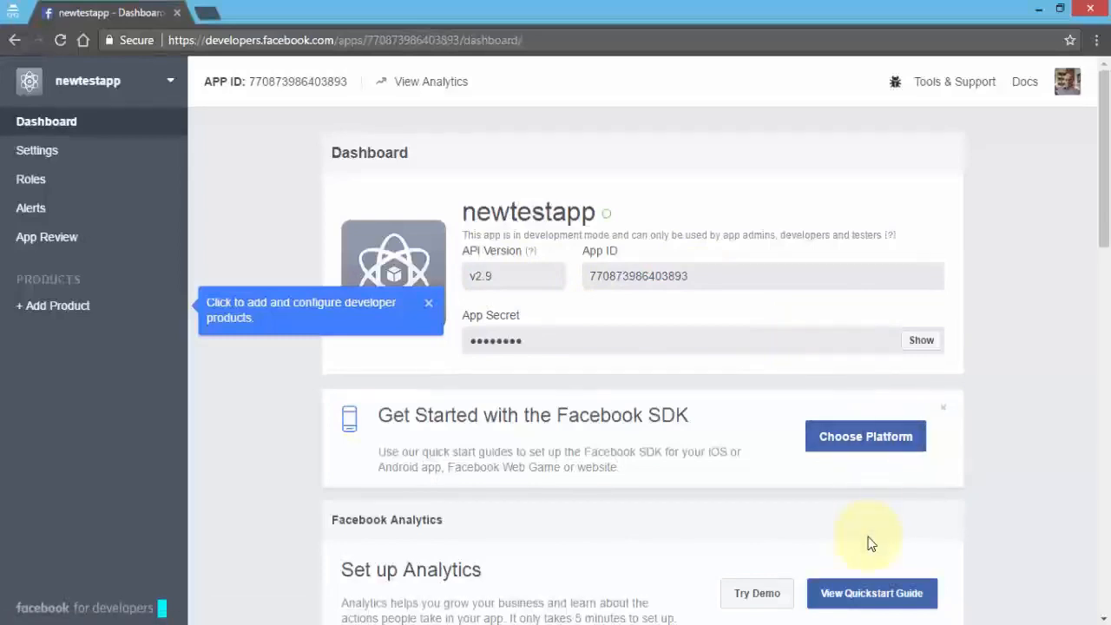
- Examine the dashboard's analytics, Facebook Login, API Stats and Application Level Rate Limiting sections
{"action": "scroll", "coordinate": [869, 486], "scroll_direction": "down", "scroll_amount": 4}
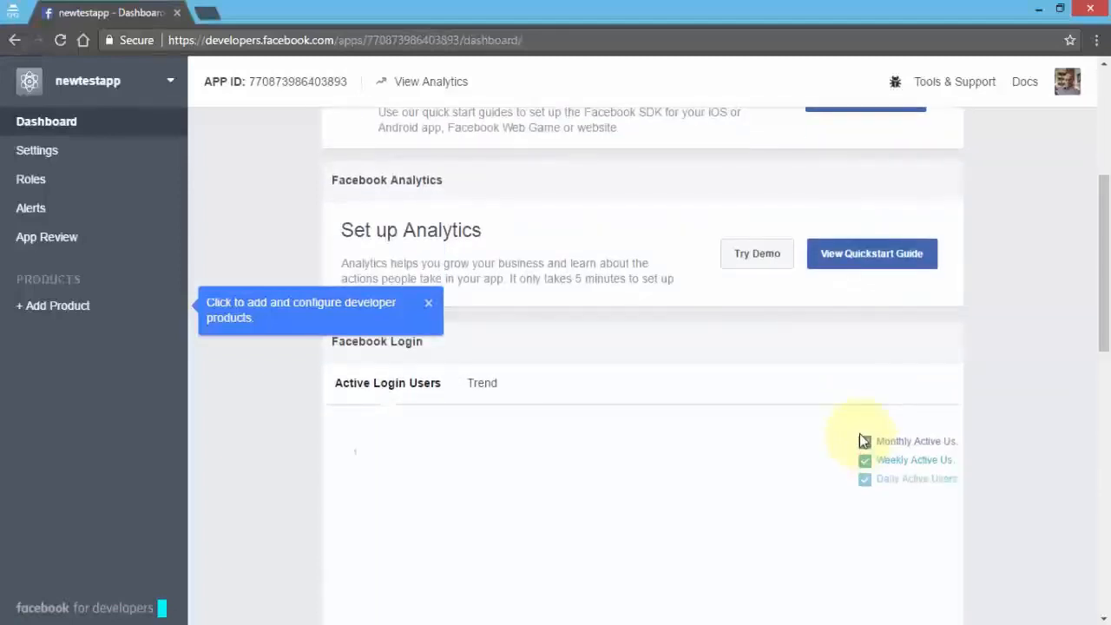
{"action": "left_click", "coordinate": [864, 441]}
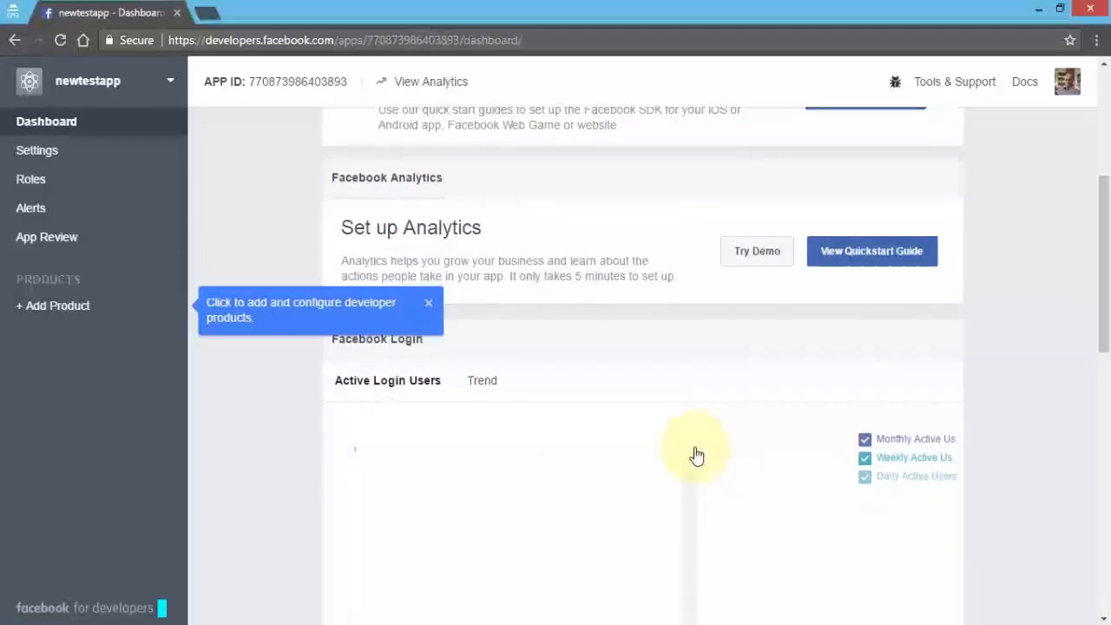
{"action": "scroll", "coordinate": [695, 452], "scroll_direction": "down", "scroll_amount": 2}
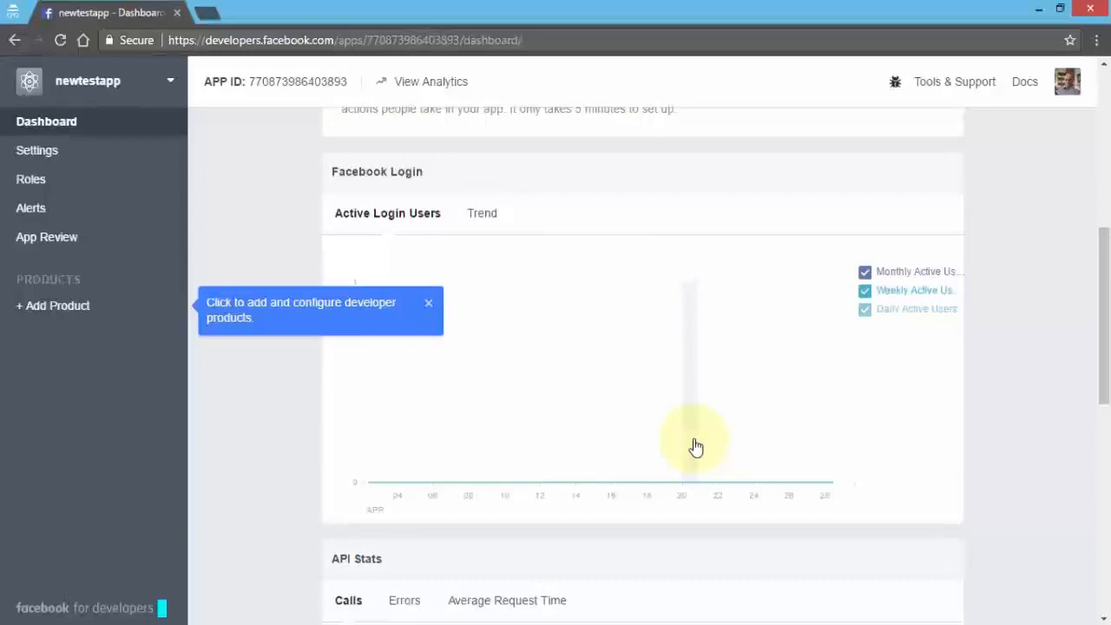
{"action": "scroll", "coordinate": [695, 447], "scroll_direction": "down", "scroll_amount": 2}
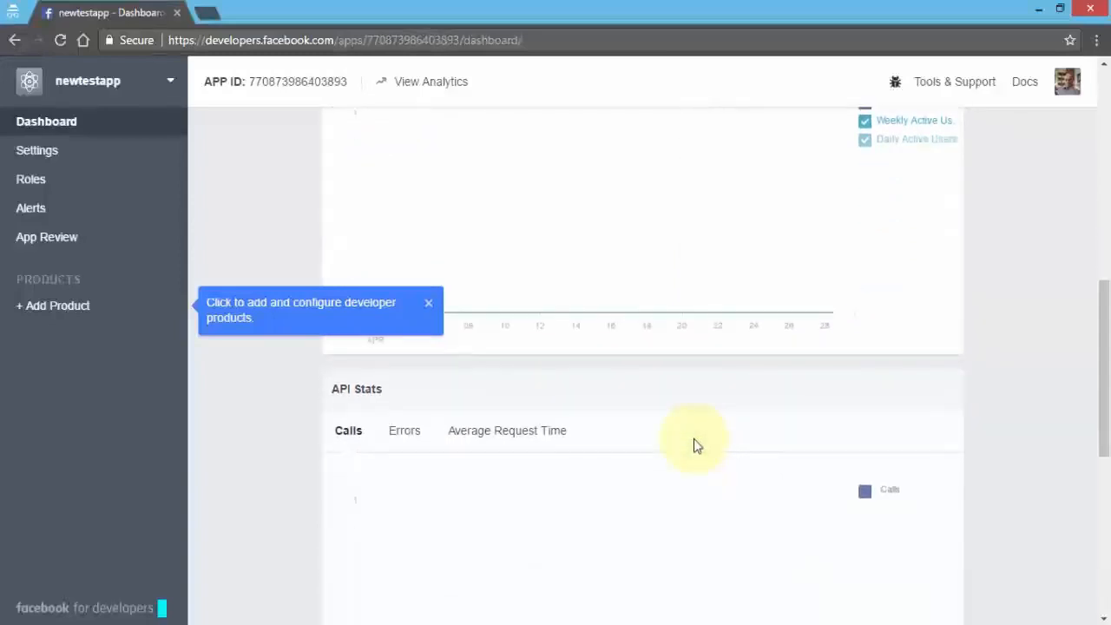
{"action": "scroll", "coordinate": [695, 447], "scroll_direction": "down", "scroll_amount": 1}
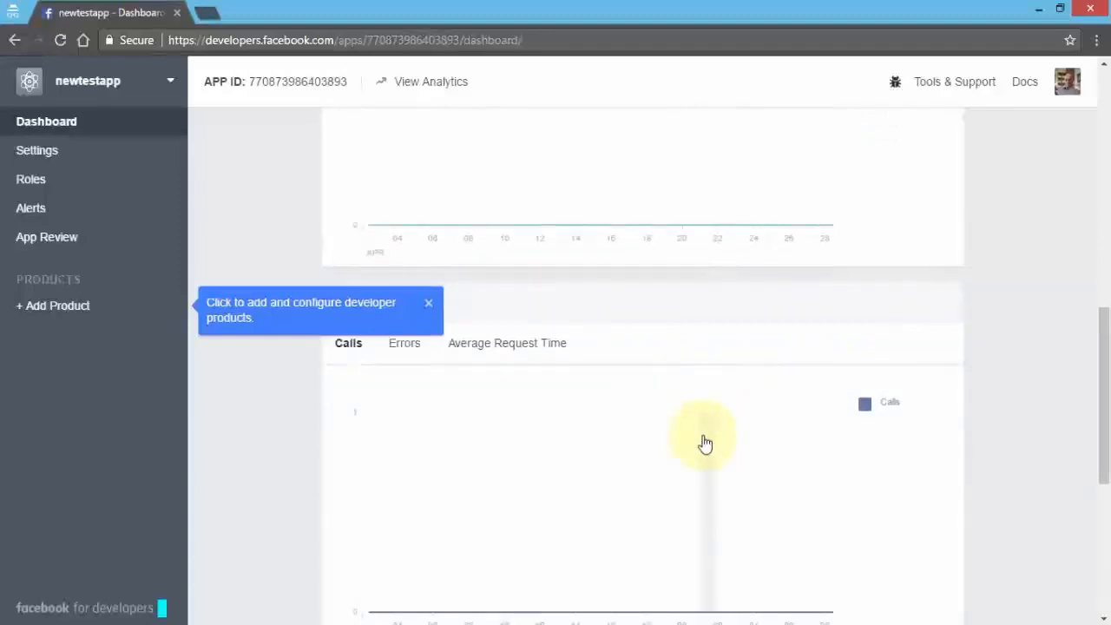
{"action": "scroll", "coordinate": [705, 444], "scroll_direction": "down", "scroll_amount": 2}
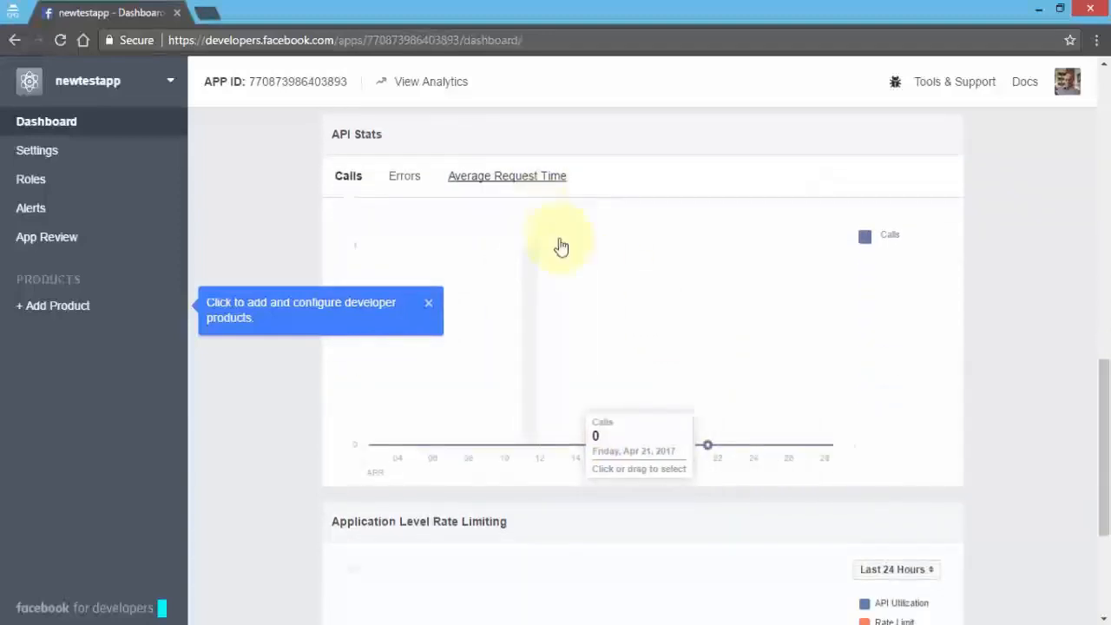
{"action": "scroll", "coordinate": [722, 344], "scroll_direction": "down", "scroll_amount": 1}
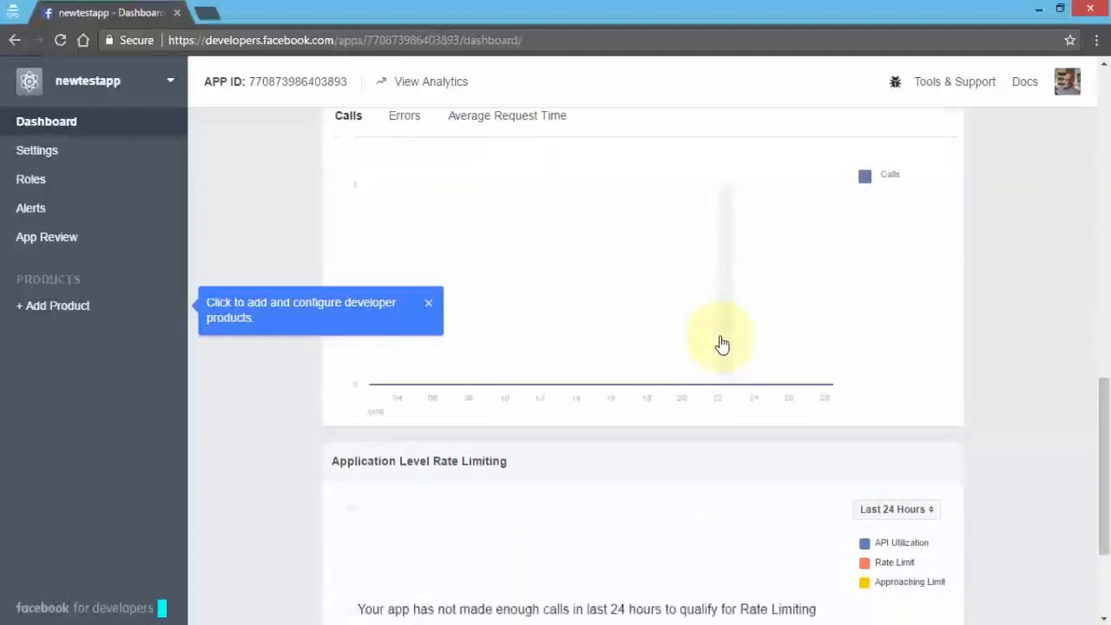
{"action": "scroll", "coordinate": [723, 344], "scroll_direction": "down", "scroll_amount": 1}
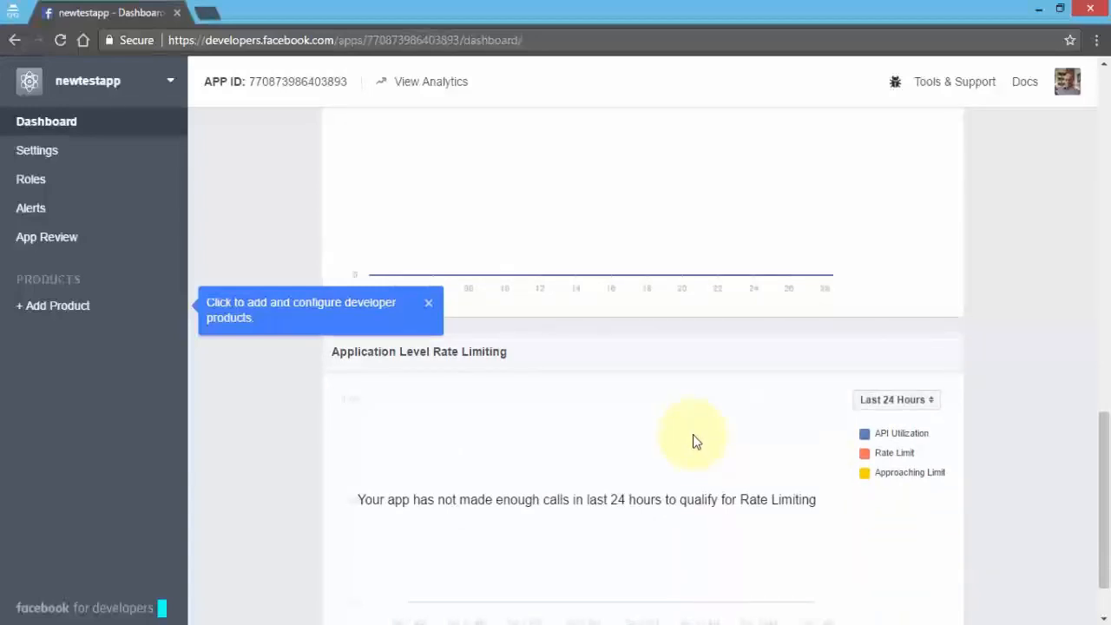
{"action": "scroll", "coordinate": [694, 442], "scroll_direction": "up", "scroll_amount": 6}
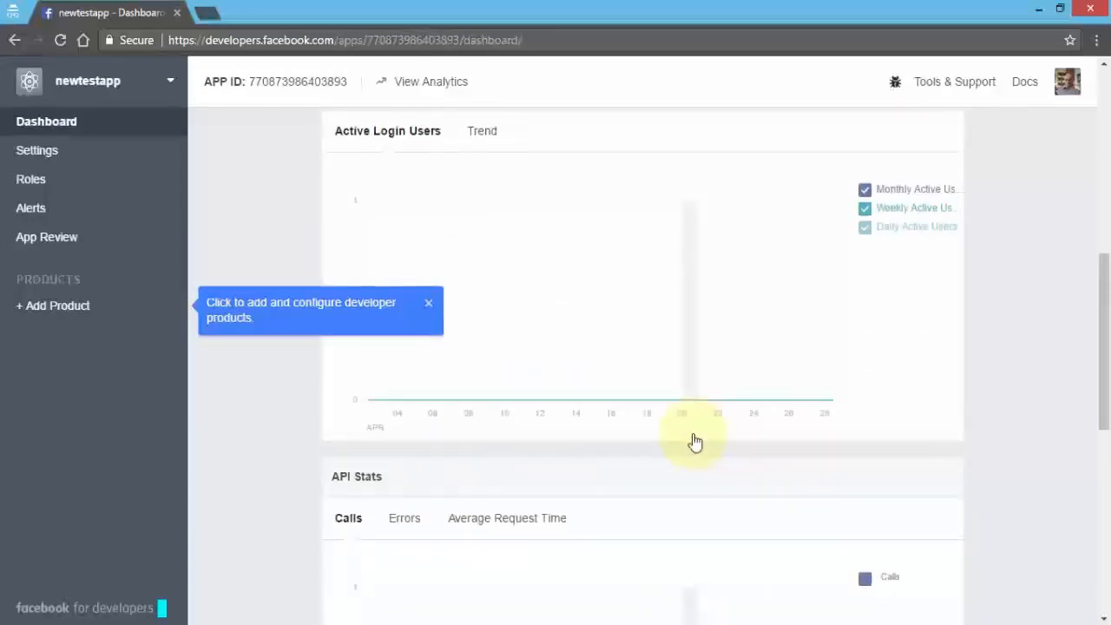
{"action": "scroll", "coordinate": [695, 441], "scroll_direction": "up", "scroll_amount": 4}
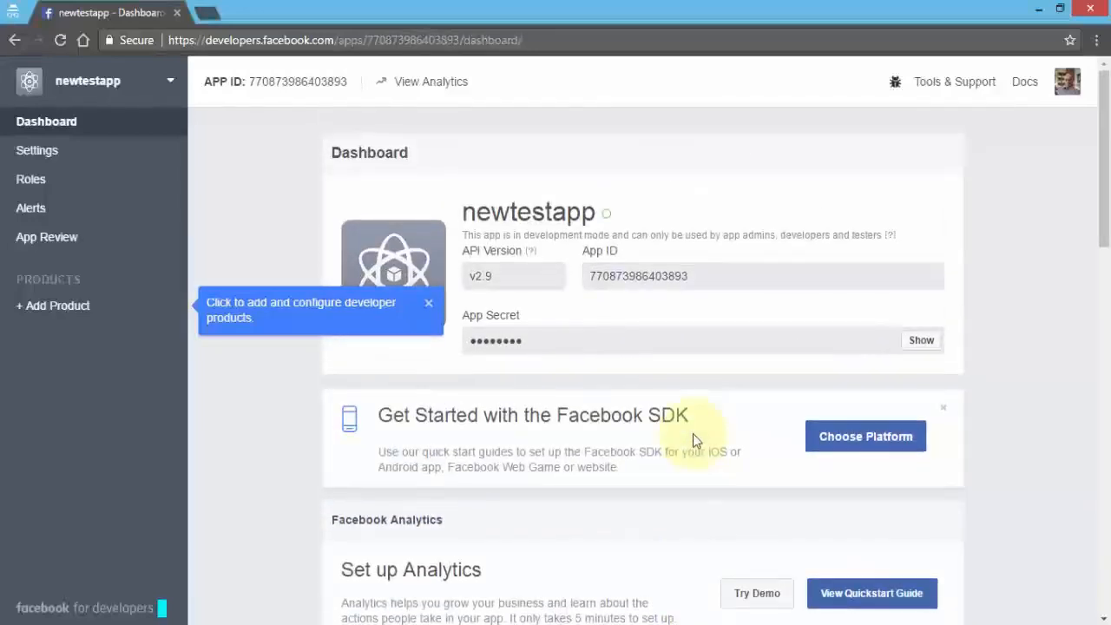
- Open the app's basic settings and inspect the display name, namespace, privacy policy URL and terms of service URL fields
{"action": "left_click", "coordinate": [56, 158]}
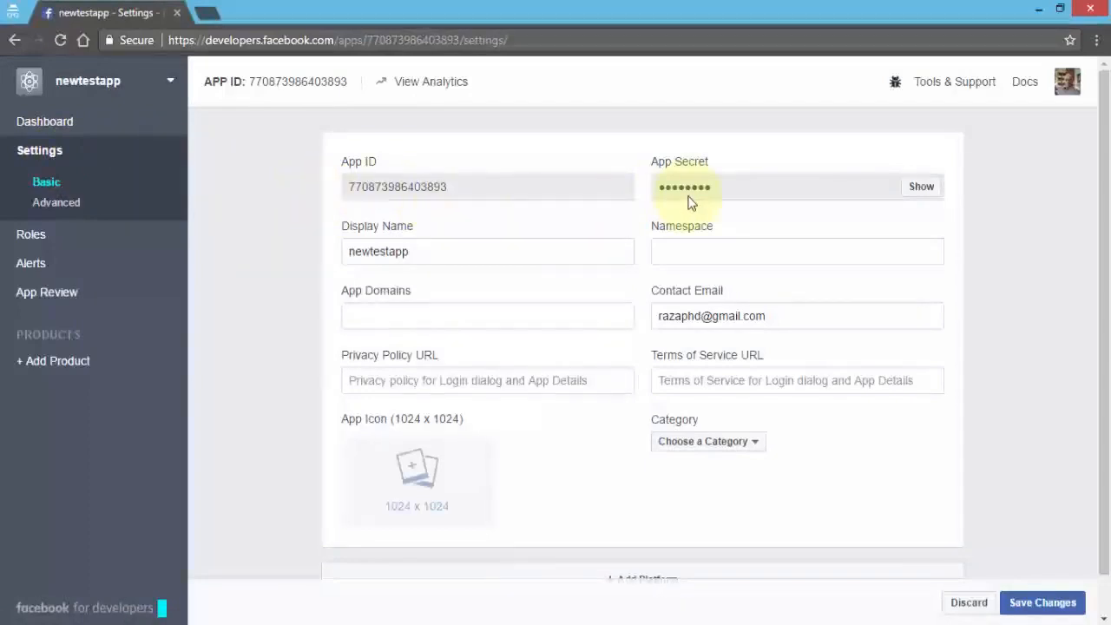
{"action": "left_click", "coordinate": [427, 258]}
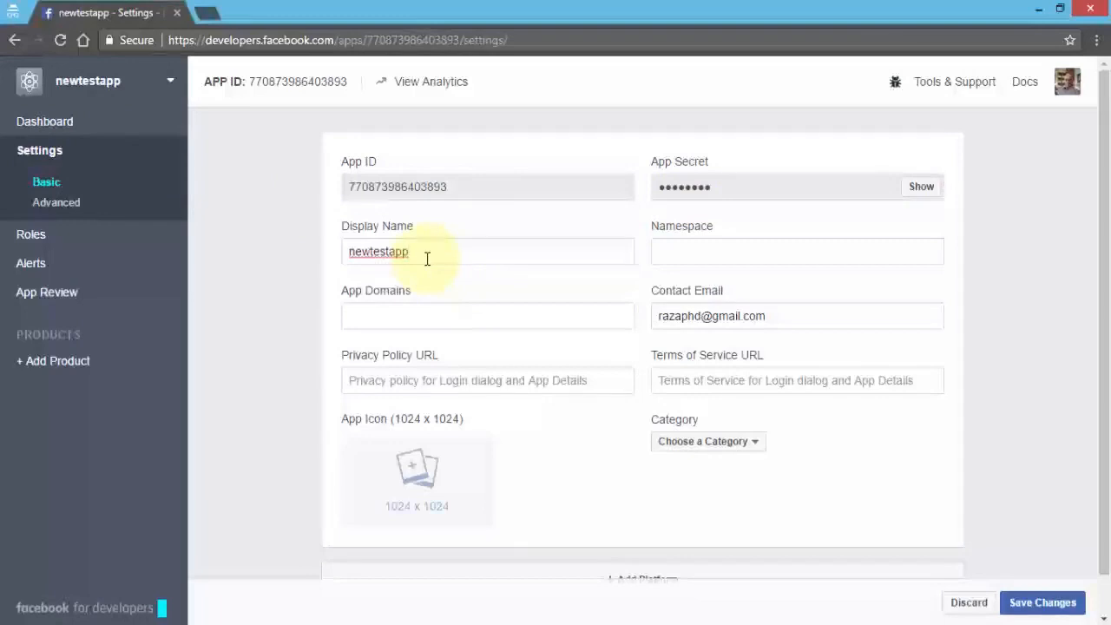
{"action": "left_click", "coordinate": [716, 251]}
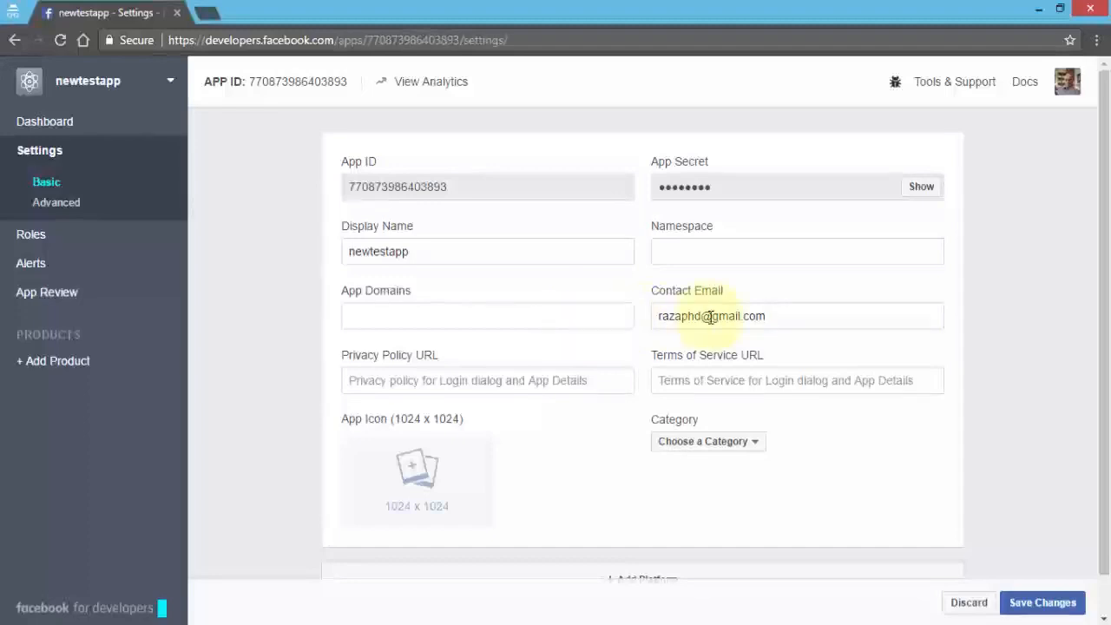
{"action": "left_click", "coordinate": [483, 386]}
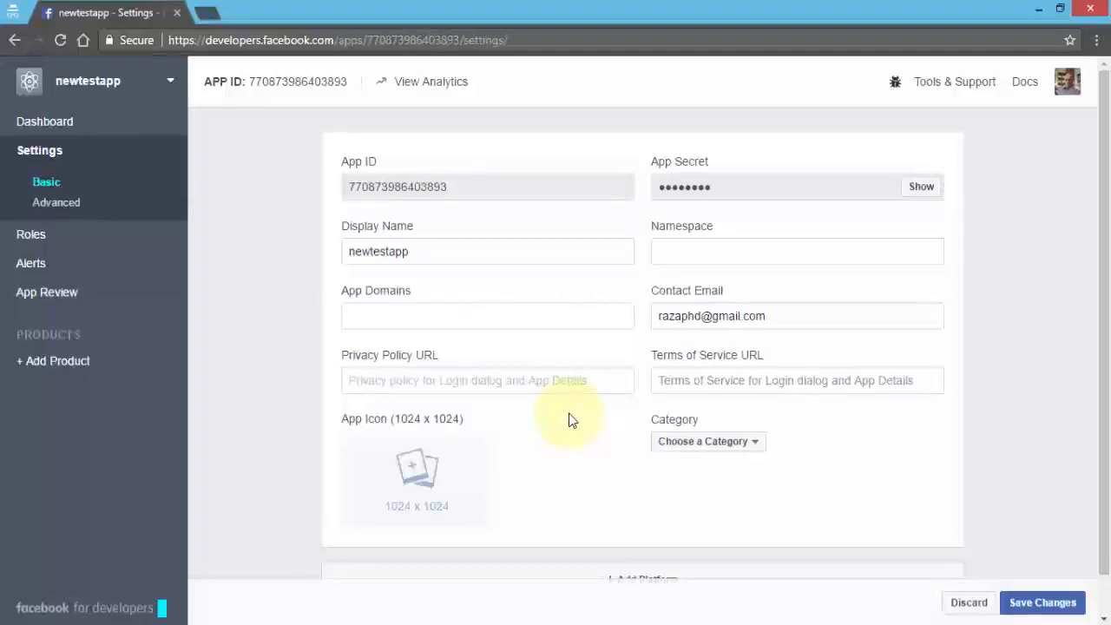
{"action": "left_click", "coordinate": [695, 380]}
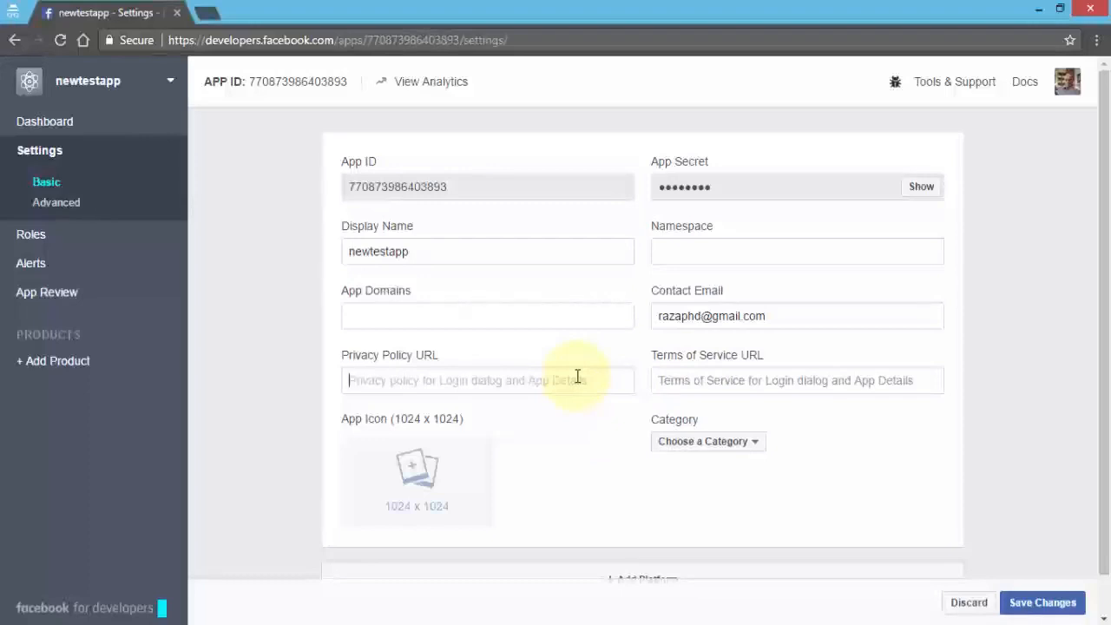
- Check the 1024 x 1024 pixel size requirement in the app icon upload dialog and close it without uploading a file
{"action": "mouse_move", "coordinate": [440, 494]}
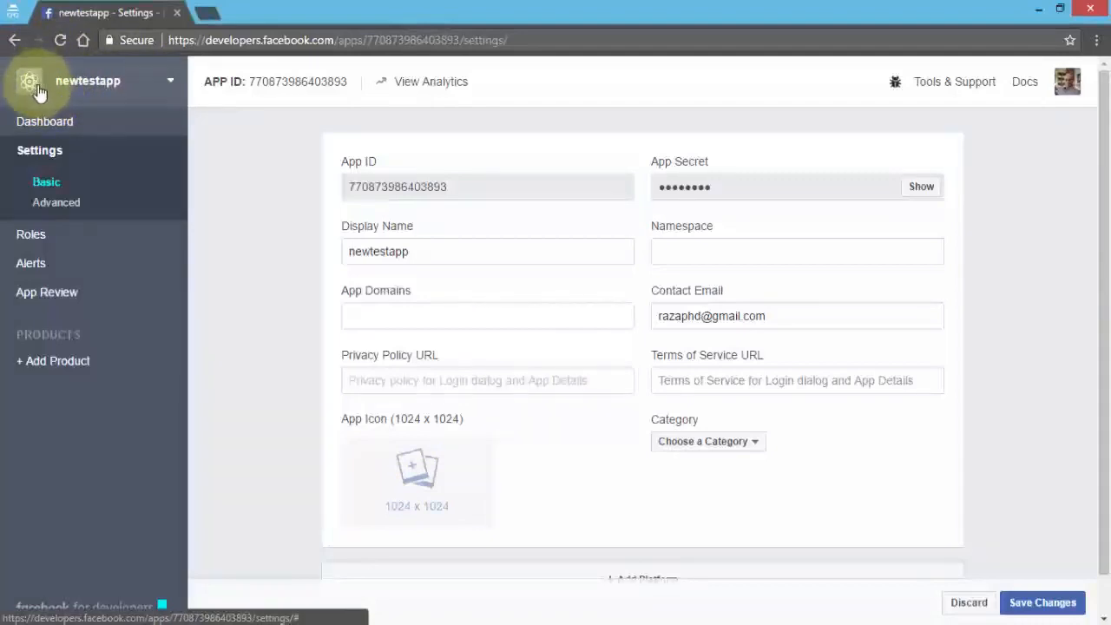
{"action": "left_click", "coordinate": [432, 493]}
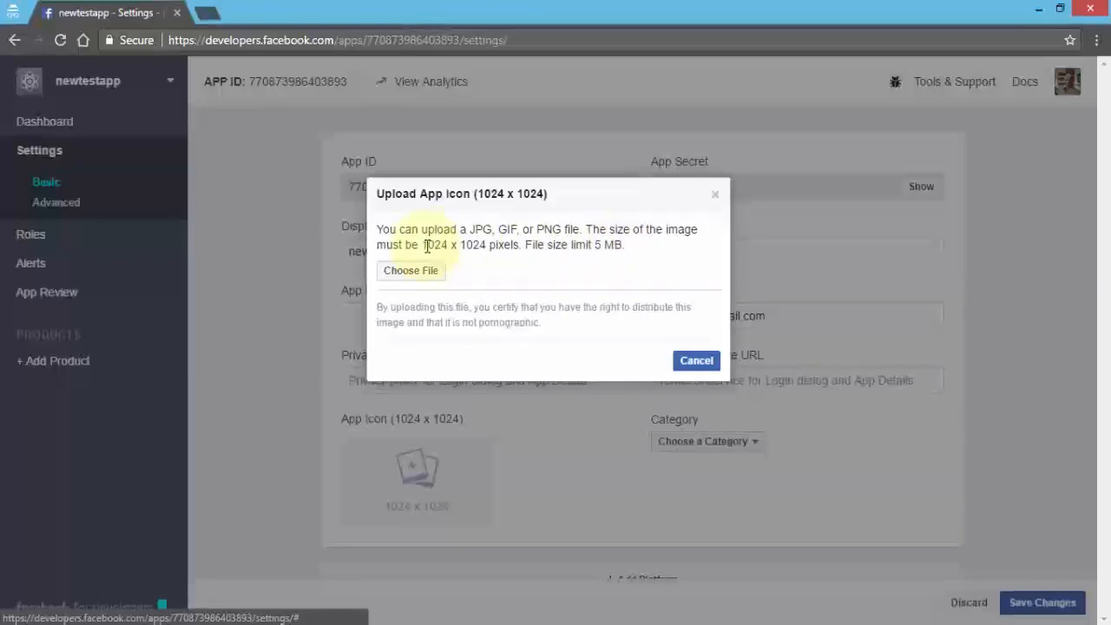
{"action": "left_click_drag", "start_coordinate": [422, 245], "coordinate": [519, 245]}
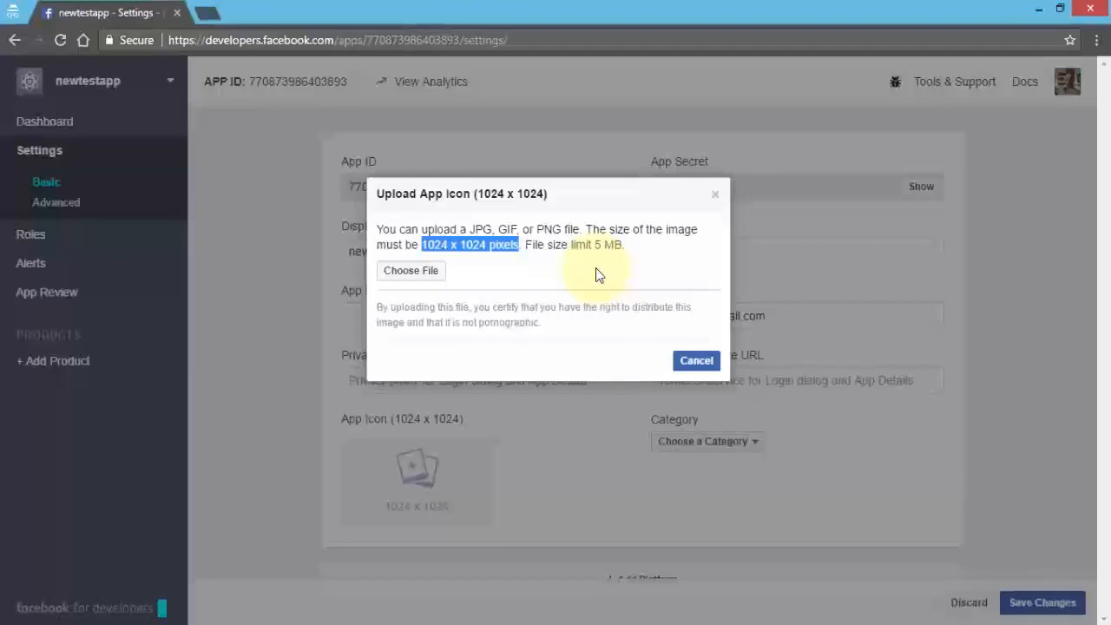
{"action": "left_click", "coordinate": [695, 365]}
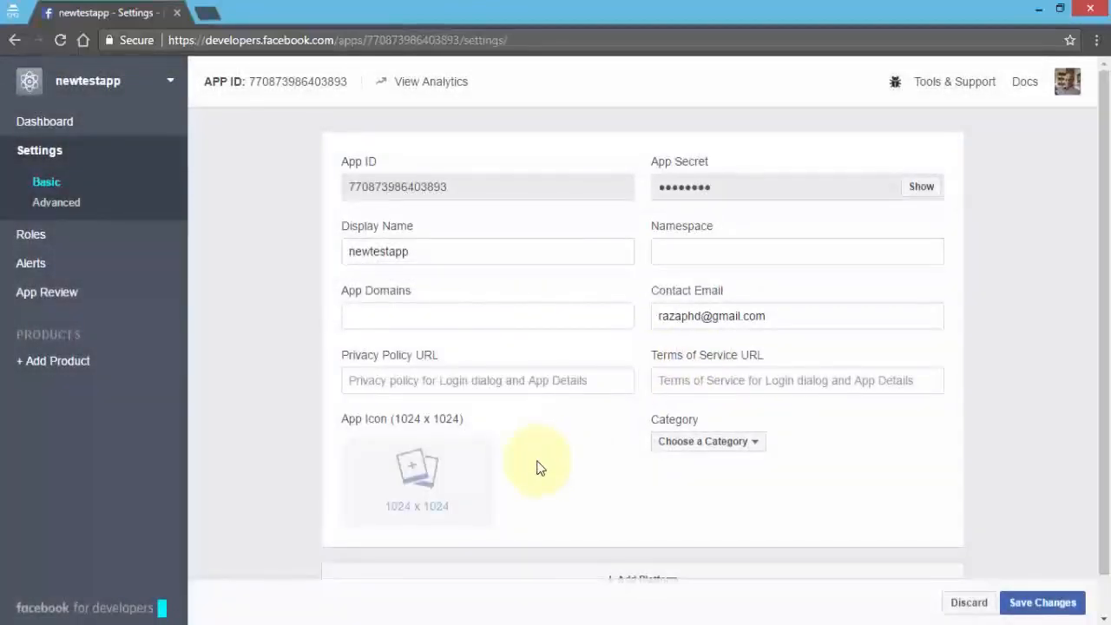
- Open the app's advanced settings and examine the App Restrictions and Security sections
{"action": "left_click", "coordinate": [69, 209]}
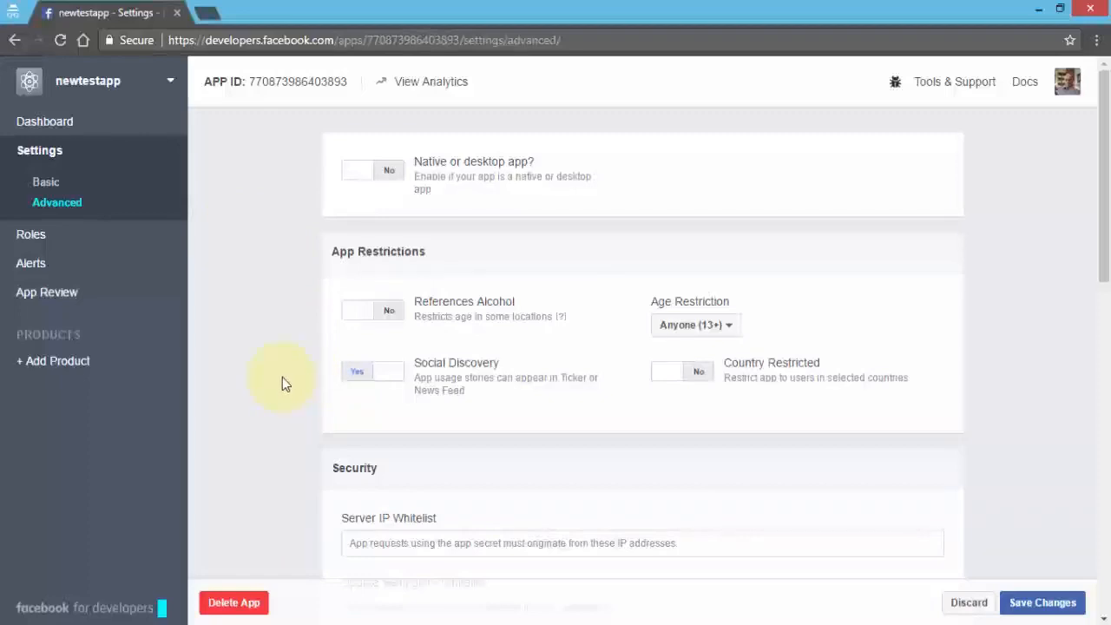
{"action": "scroll", "coordinate": [285, 375], "scroll_direction": "down", "scroll_amount": 3}
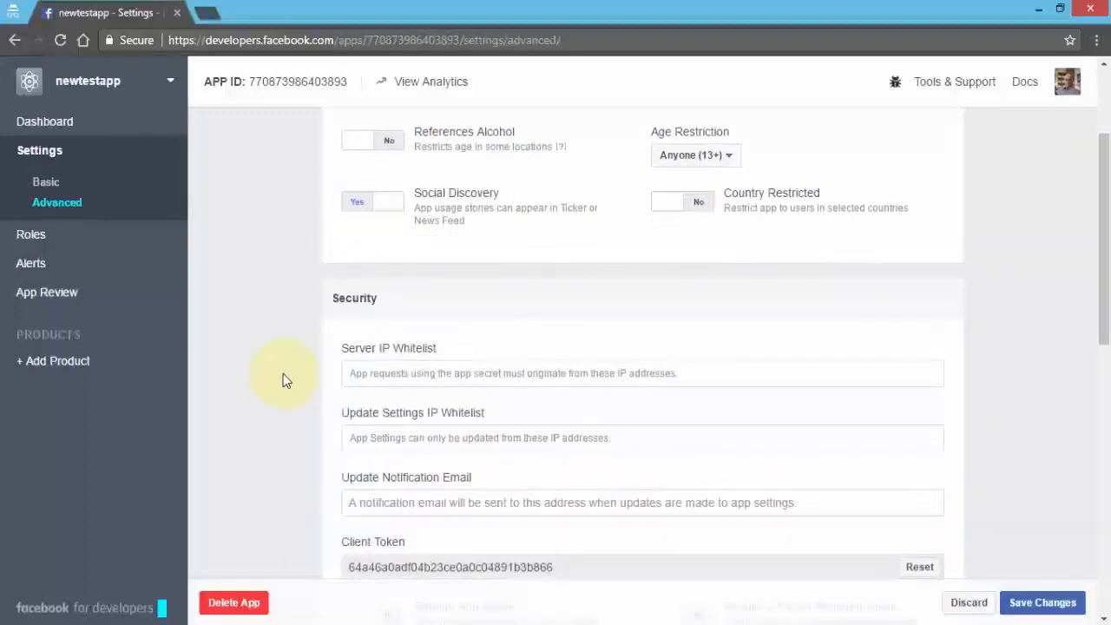
{"action": "scroll", "coordinate": [266, 291], "scroll_direction": "down", "scroll_amount": 1}
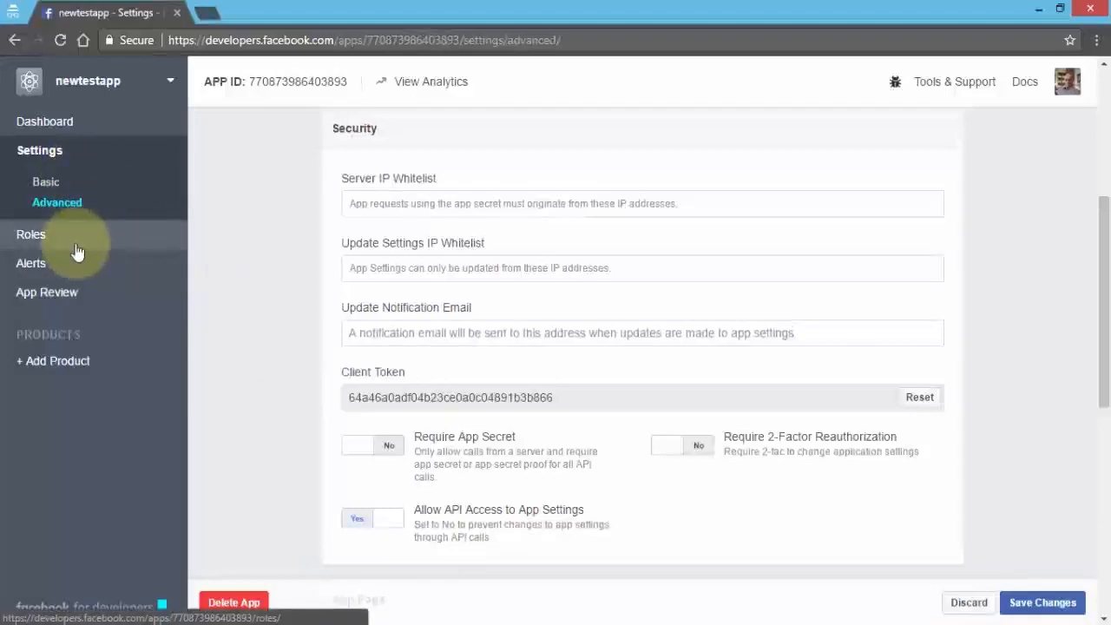
- Open the App Review page, view the dialog for making the app public, and cancel it
{"action": "left_click", "coordinate": [79, 300]}
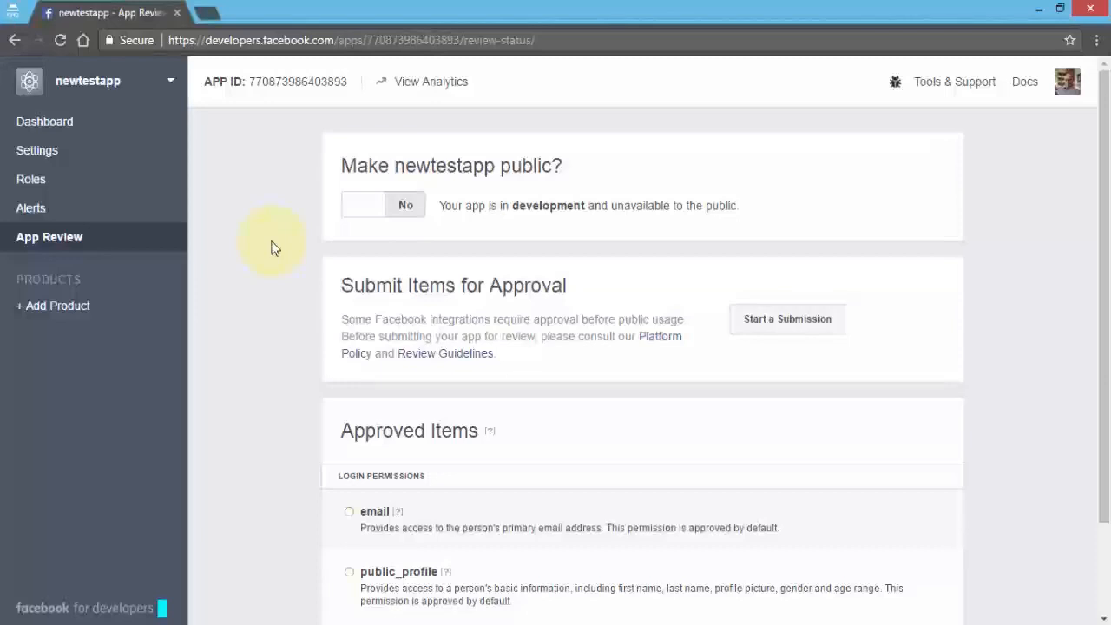
{"action": "left_click", "coordinate": [410, 208]}
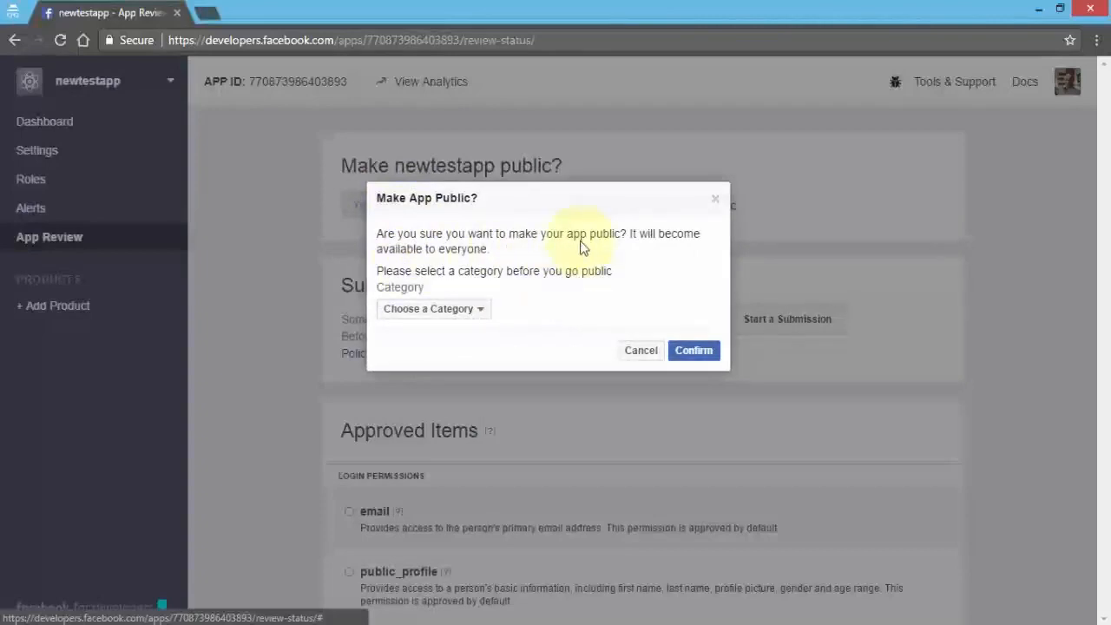
{"action": "left_click", "coordinate": [640, 350]}
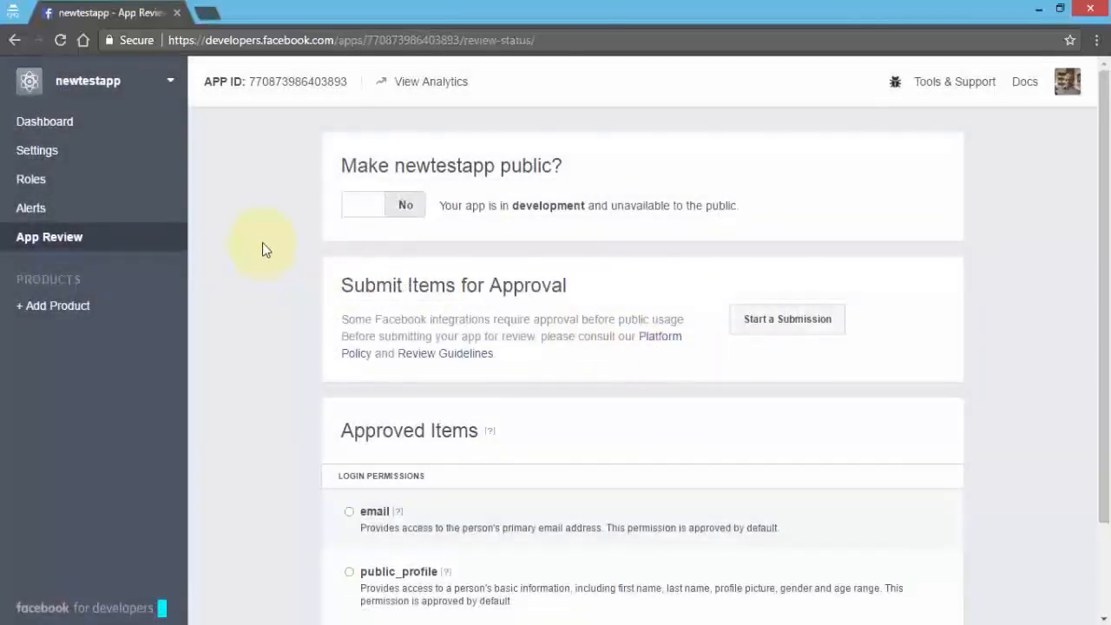
- Add the Account Kit product to the app and activate it with server validation not required
{"action": "left_click", "coordinate": [71, 127]}
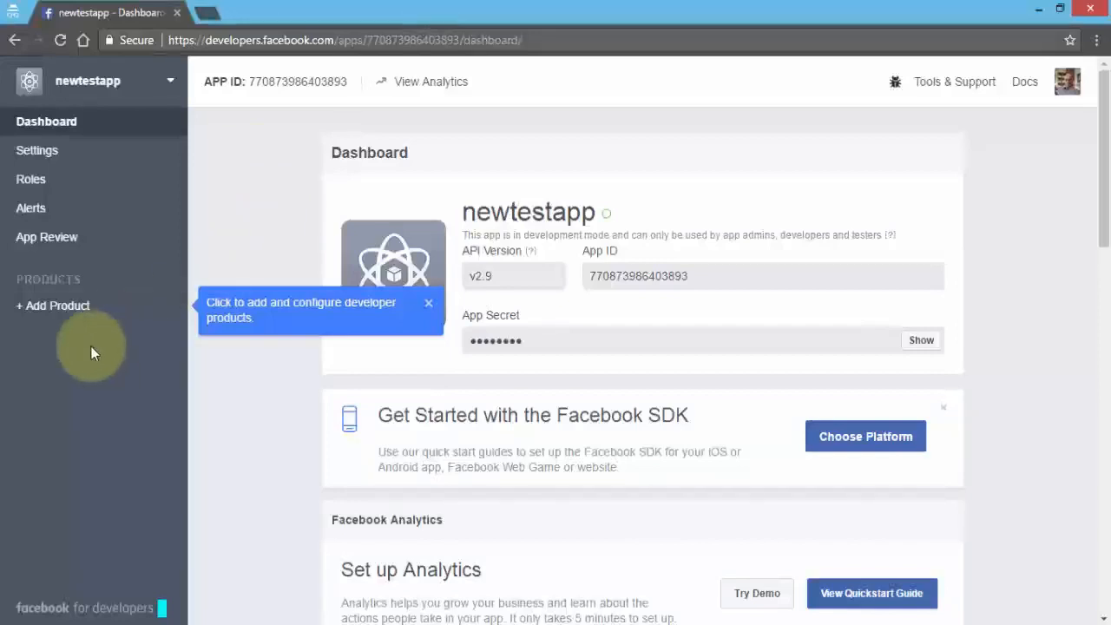
{"action": "left_click", "coordinate": [69, 321]}
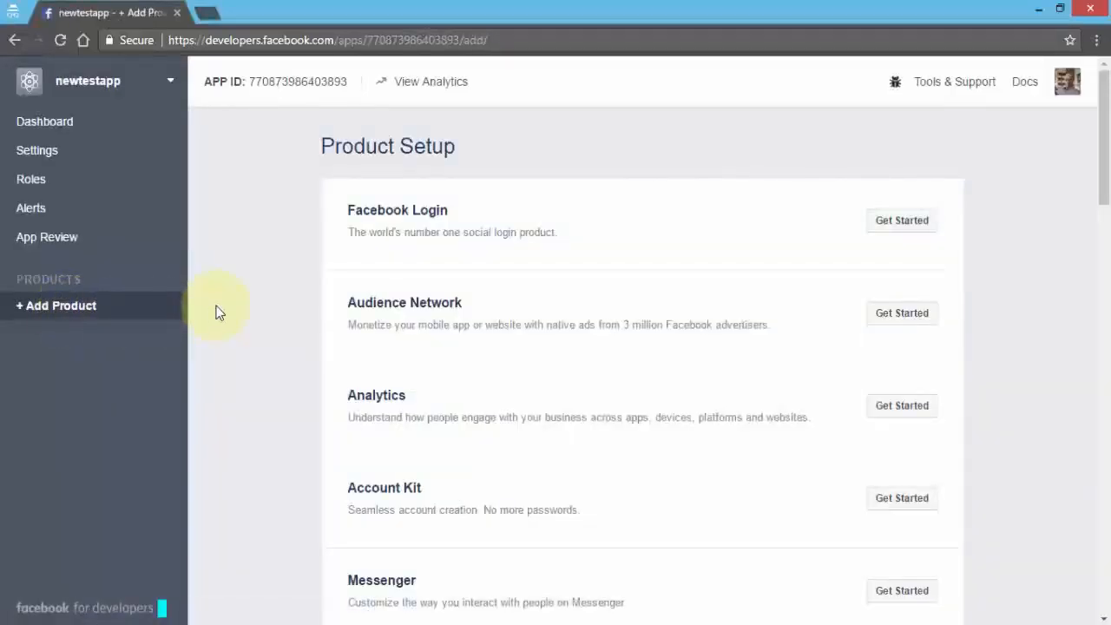
{"action": "scroll", "coordinate": [237, 298], "scroll_direction": "down", "scroll_amount": 1}
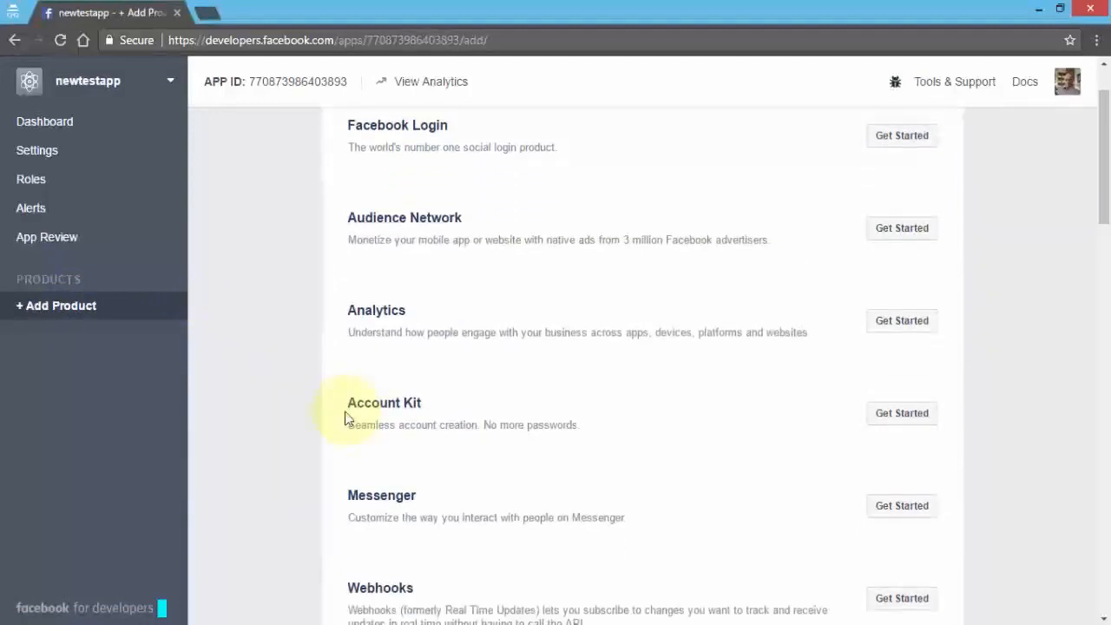
{"action": "left_click_drag", "start_coordinate": [347, 409], "coordinate": [424, 406]}
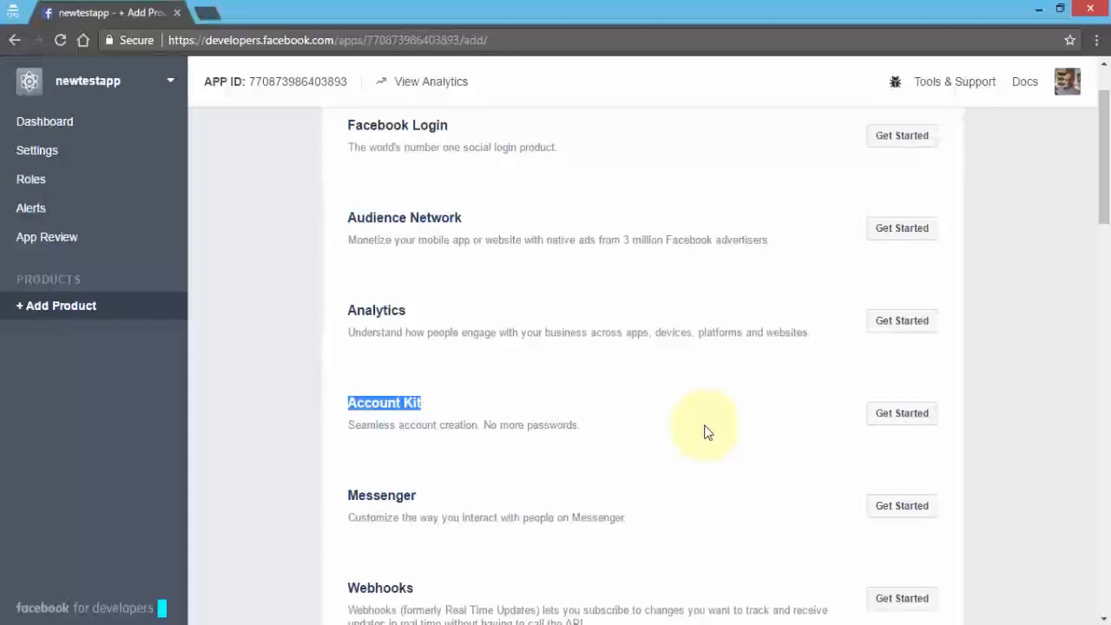
{"action": "left_click", "coordinate": [903, 415]}
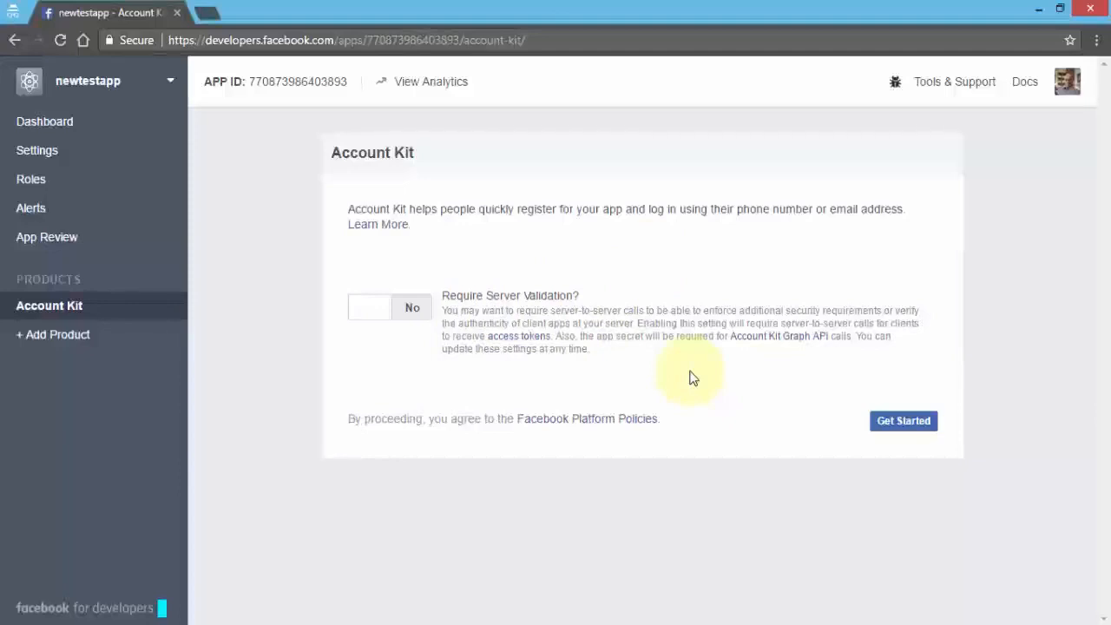
{"action": "left_click", "coordinate": [903, 424]}
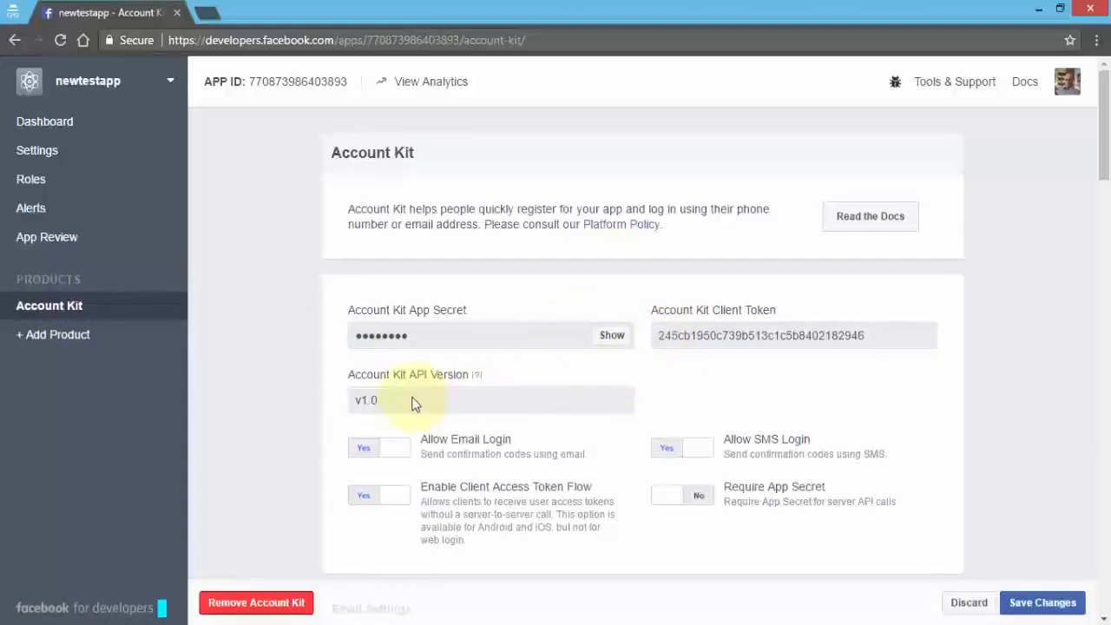
- Inspect the Account Kit API version, client token, and email and SMS login options
{"action": "left_click_drag", "start_coordinate": [417, 402], "coordinate": [314, 410]}
{"action": "left_click", "coordinate": [312, 409]}
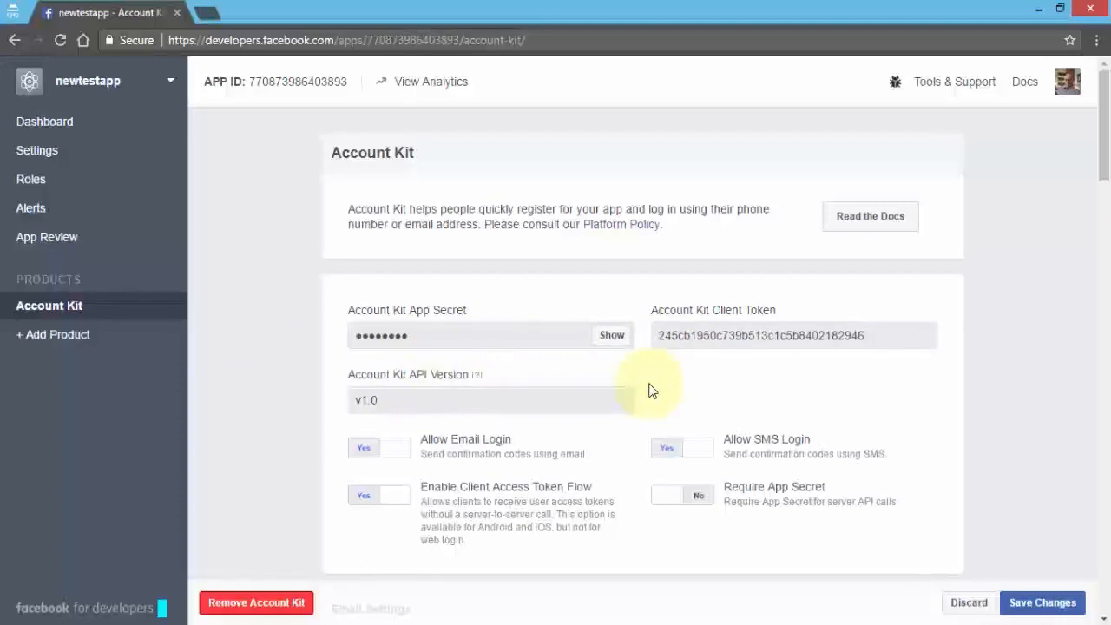
{"action": "scroll", "coordinate": [651, 390], "scroll_direction": "down", "scroll_amount": 3}
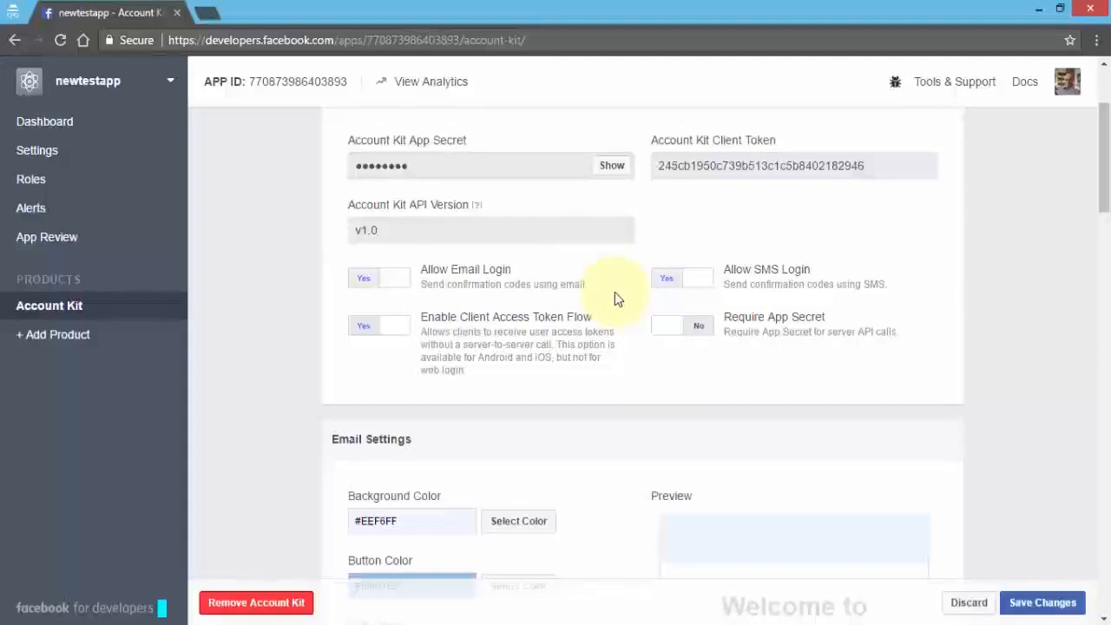
{"action": "scroll", "coordinate": [615, 293], "scroll_direction": "down", "scroll_amount": 1}
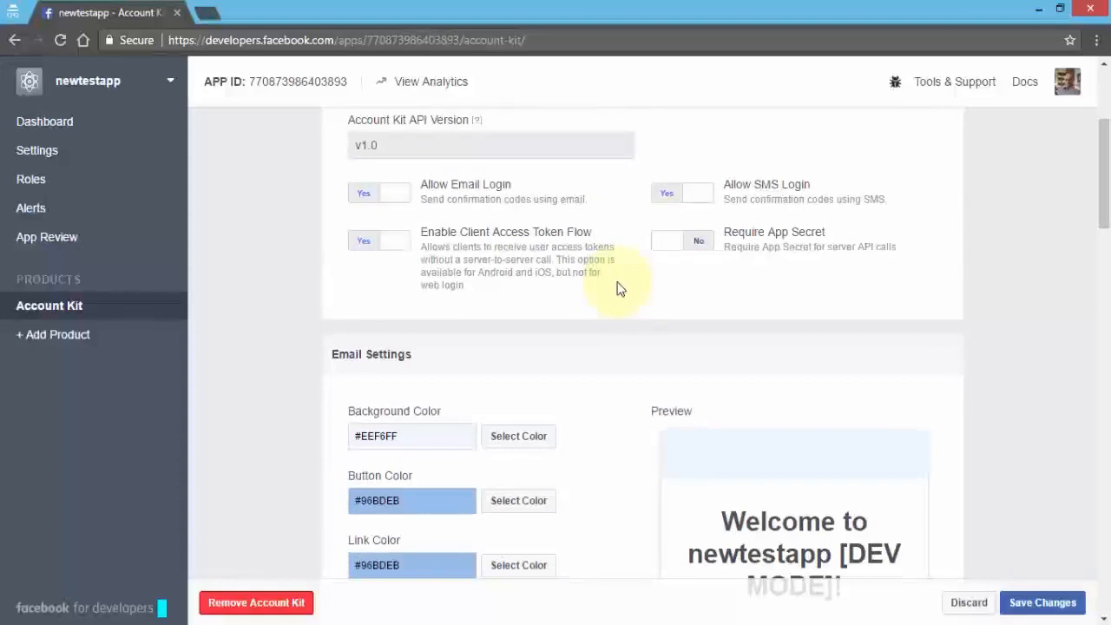
{"action": "scroll", "coordinate": [620, 286], "scroll_direction": "up", "scroll_amount": 3}
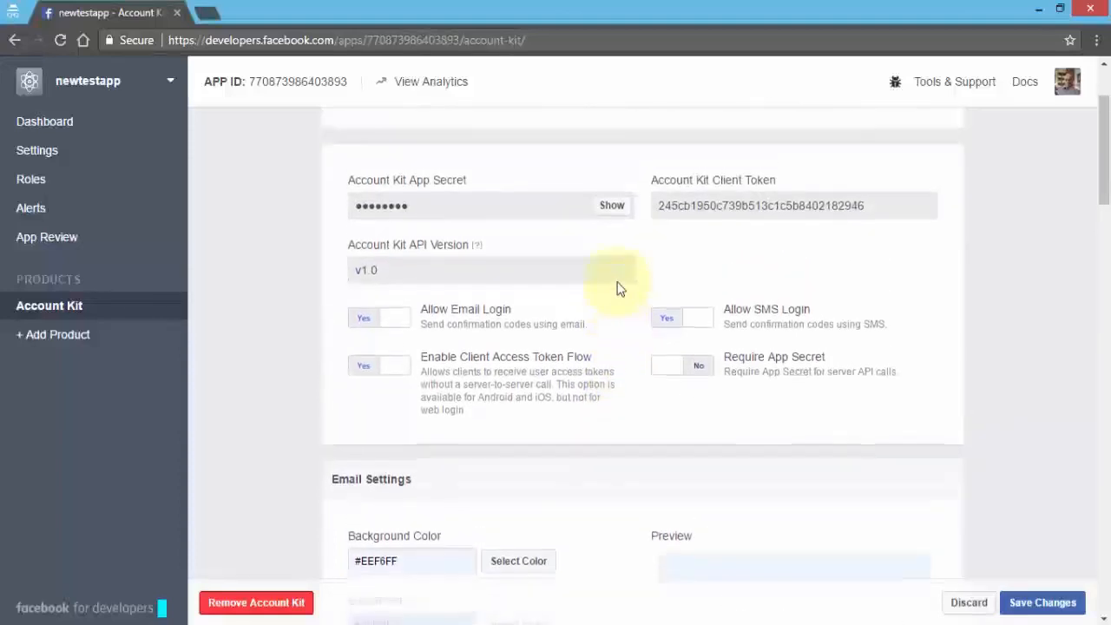
{"action": "left_click_drag", "start_coordinate": [655, 250], "coordinate": [814, 292]}
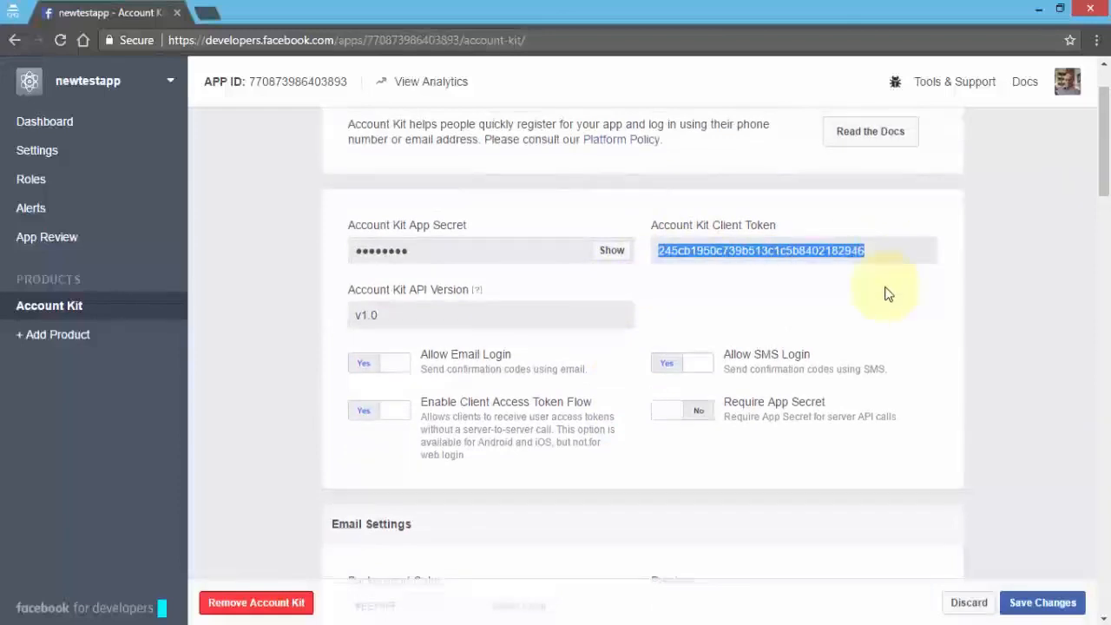
{"action": "left_click", "coordinate": [817, 293]}
- Examine Account Kit's Email Settings colours and the preview of the confirmation email
{"action": "scroll", "coordinate": [887, 294], "scroll_direction": "down", "scroll_amount": 6}
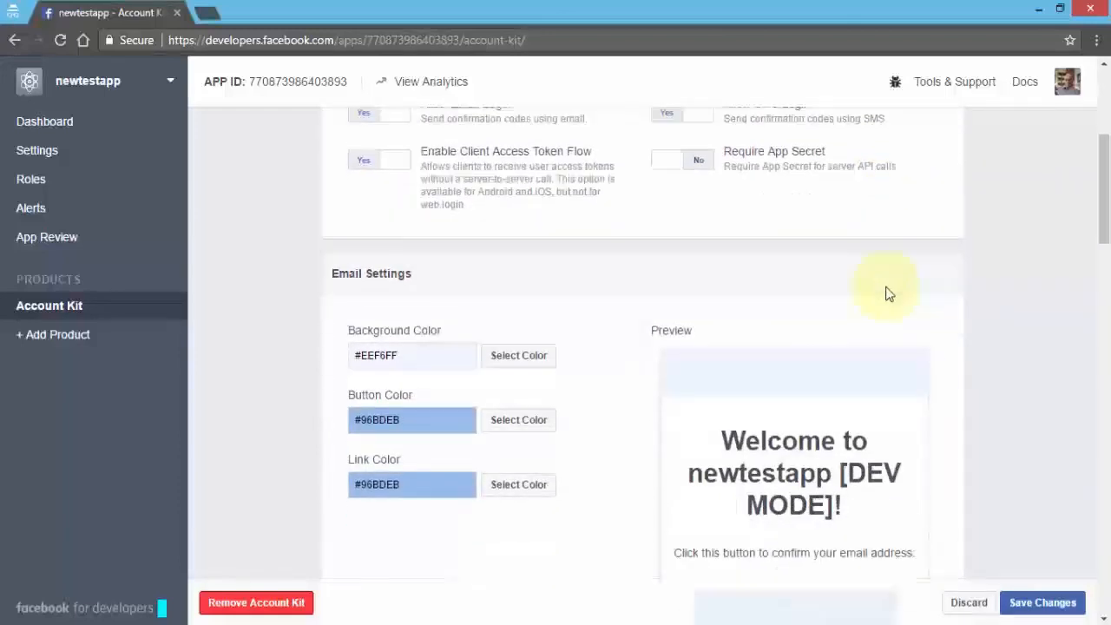
{"action": "scroll", "coordinate": [886, 287], "scroll_direction": "down", "scroll_amount": 2}
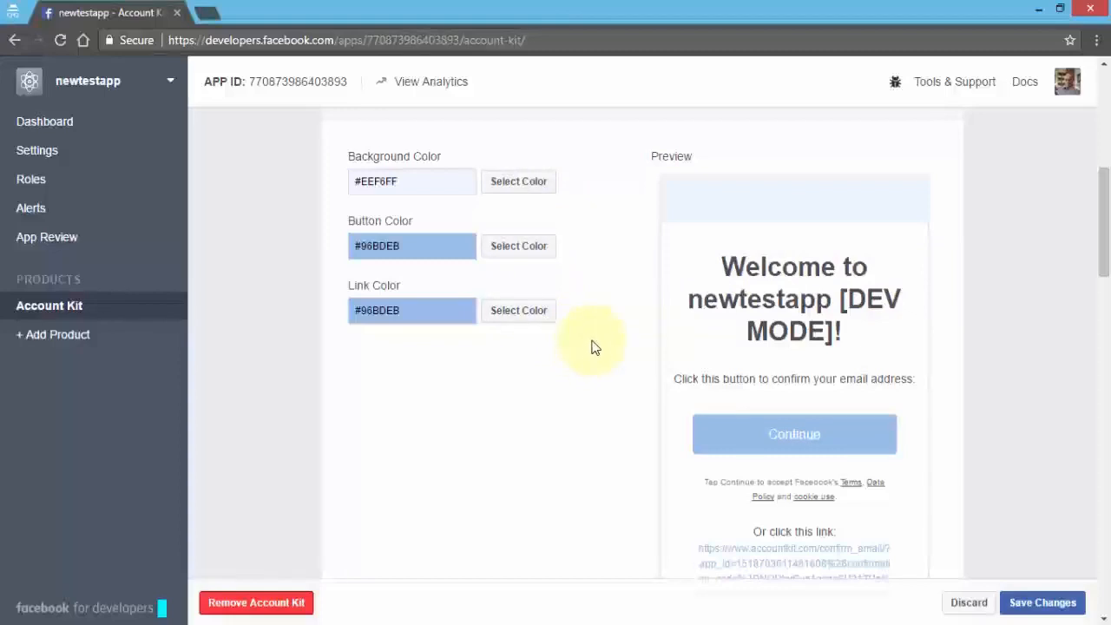
{"action": "scroll", "coordinate": [602, 203], "scroll_direction": "down", "scroll_amount": 1}
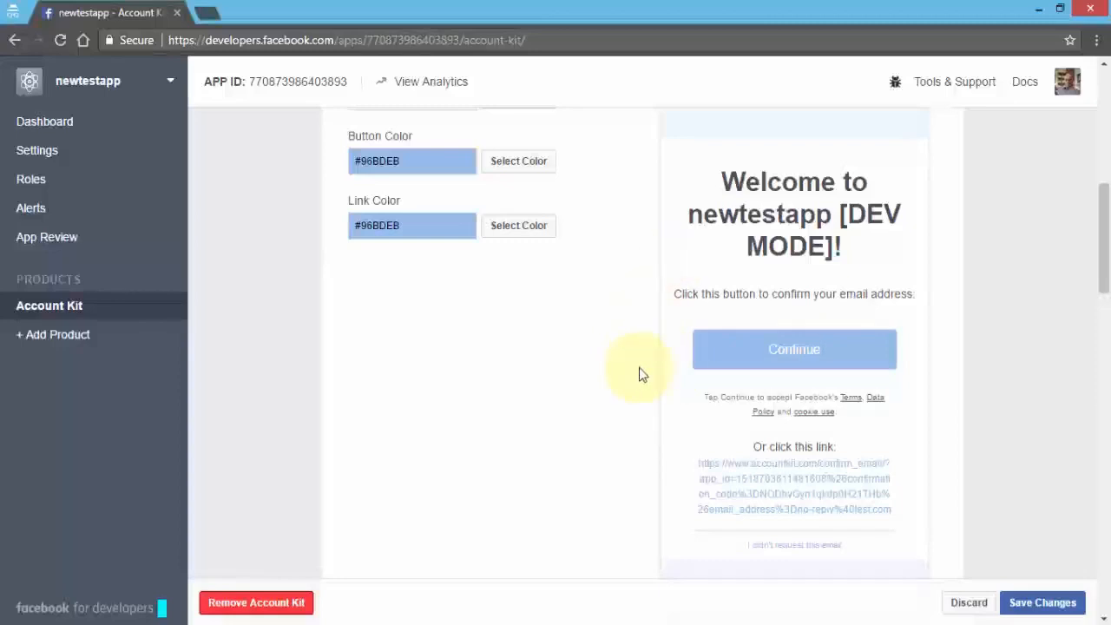
{"action": "scroll", "coordinate": [591, 348], "scroll_direction": "down", "scroll_amount": 2}
- Examine the Web Login Settings, including server and redirect URLs, country code lists, interface colours and the SMS Login preview
{"action": "scroll", "coordinate": [574, 349], "scroll_direction": "down", "scroll_amount": 4}
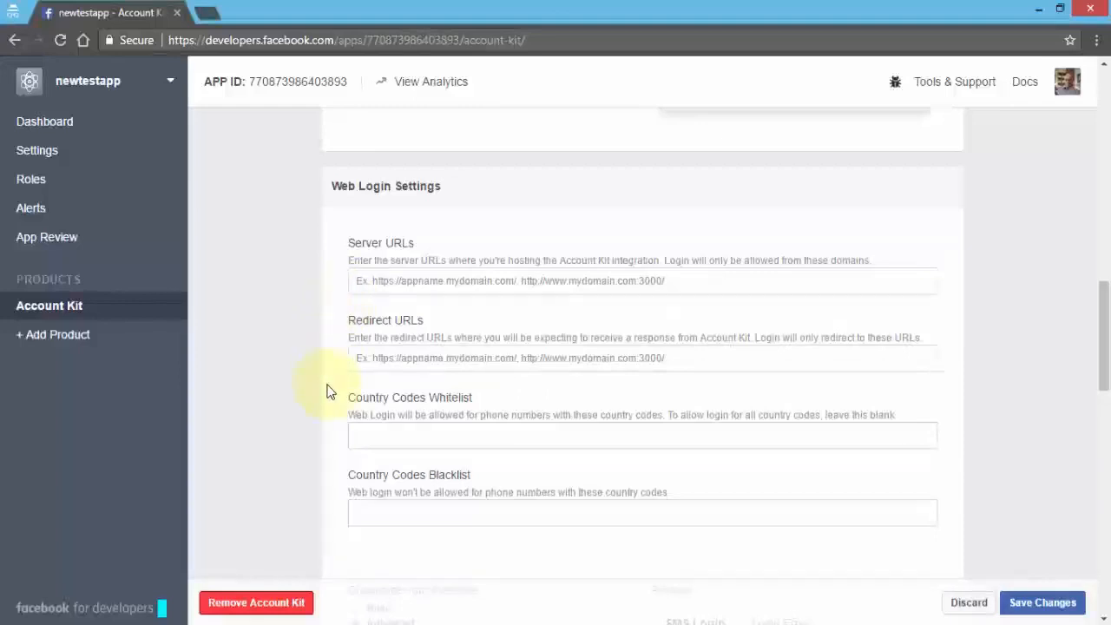
{"action": "scroll", "coordinate": [325, 388], "scroll_direction": "down", "scroll_amount": 2}
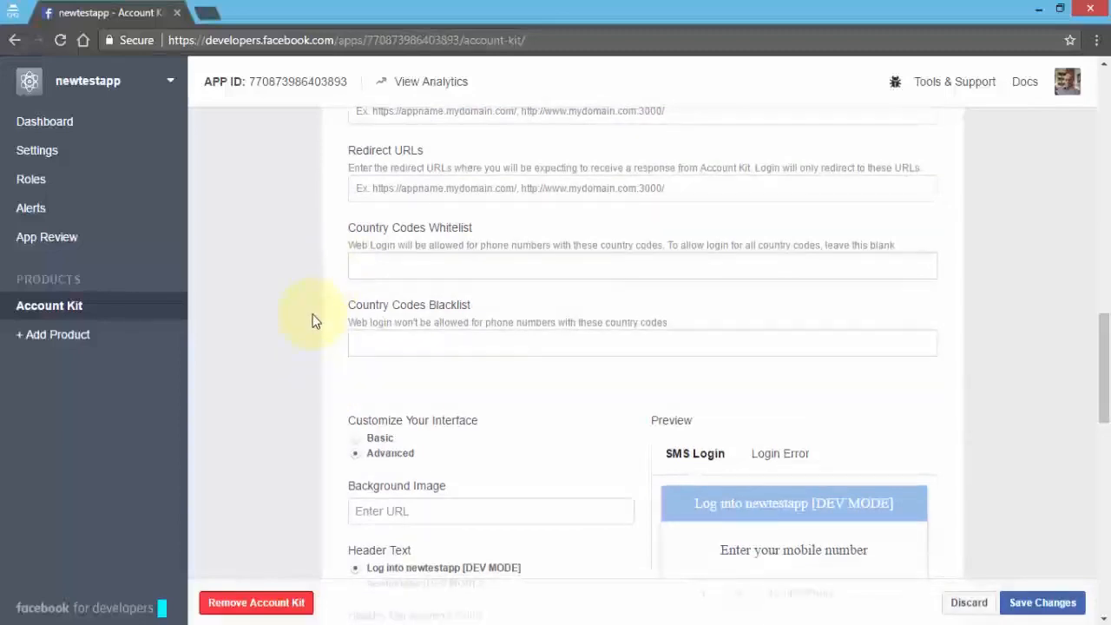
{"action": "scroll", "coordinate": [289, 314], "scroll_direction": "down", "scroll_amount": 3}
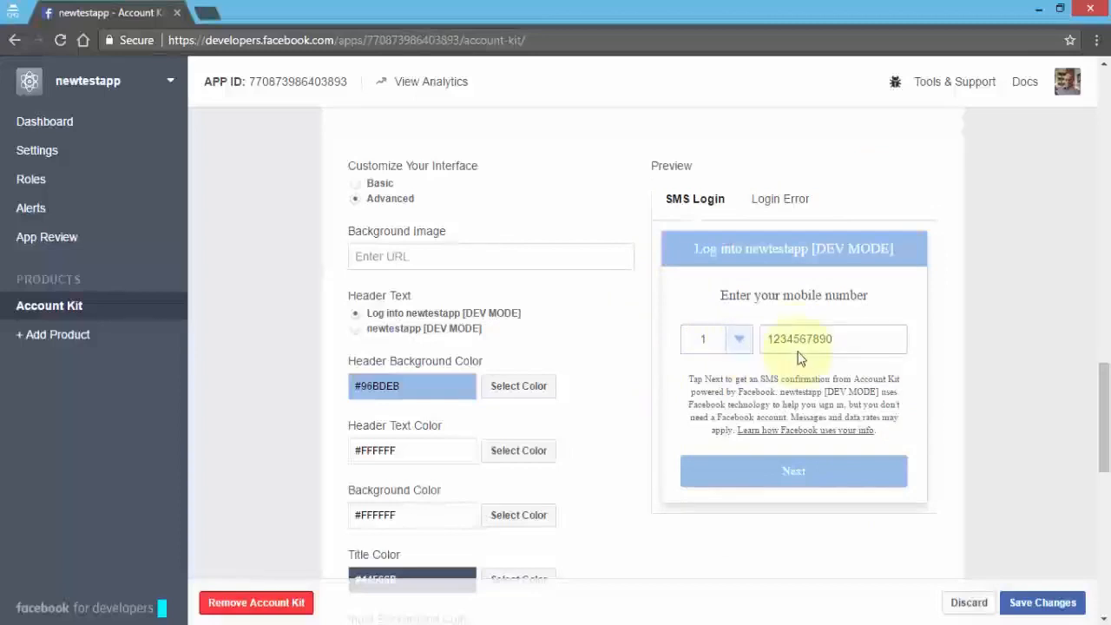
{"action": "scroll", "coordinate": [599, 406], "scroll_direction": "down", "scroll_amount": 1}
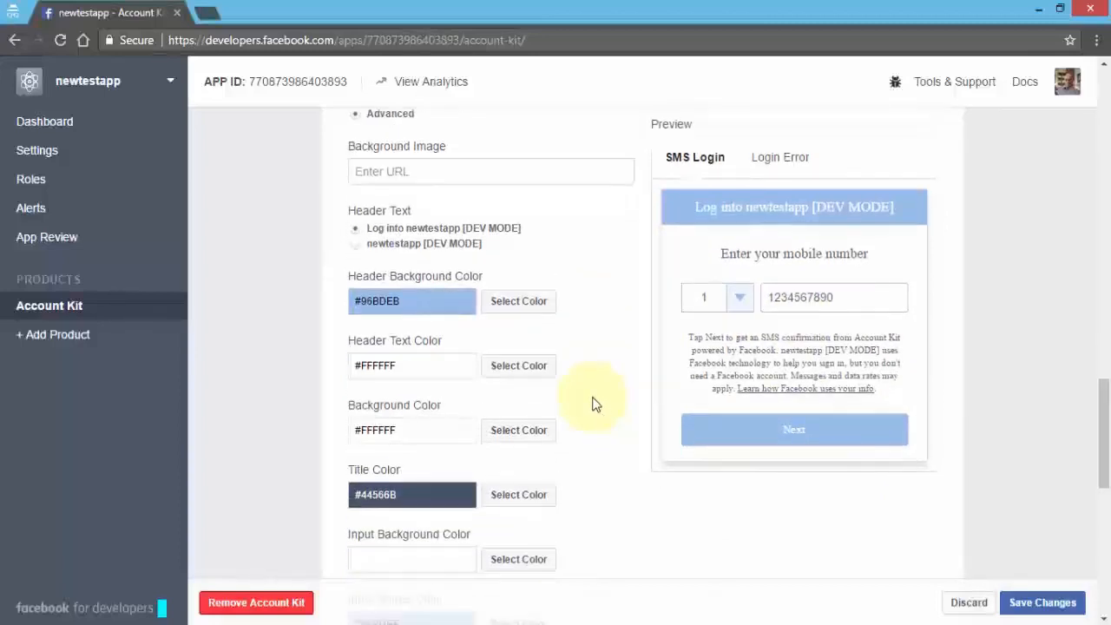
{"action": "scroll", "coordinate": [595, 403], "scroll_direction": "down", "scroll_amount": 4}
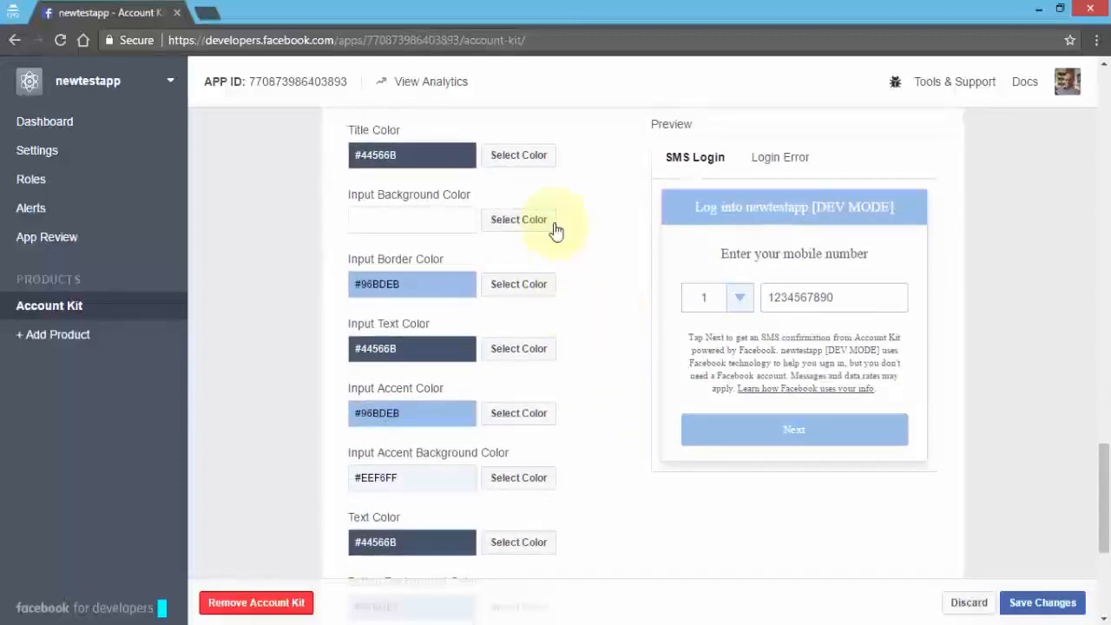
- Set the Header Background Color of the SMS login interface to the muted blue #505E92 and select its hex code
{"action": "scroll", "coordinate": [587, 265], "scroll_direction": "up", "scroll_amount": 4}
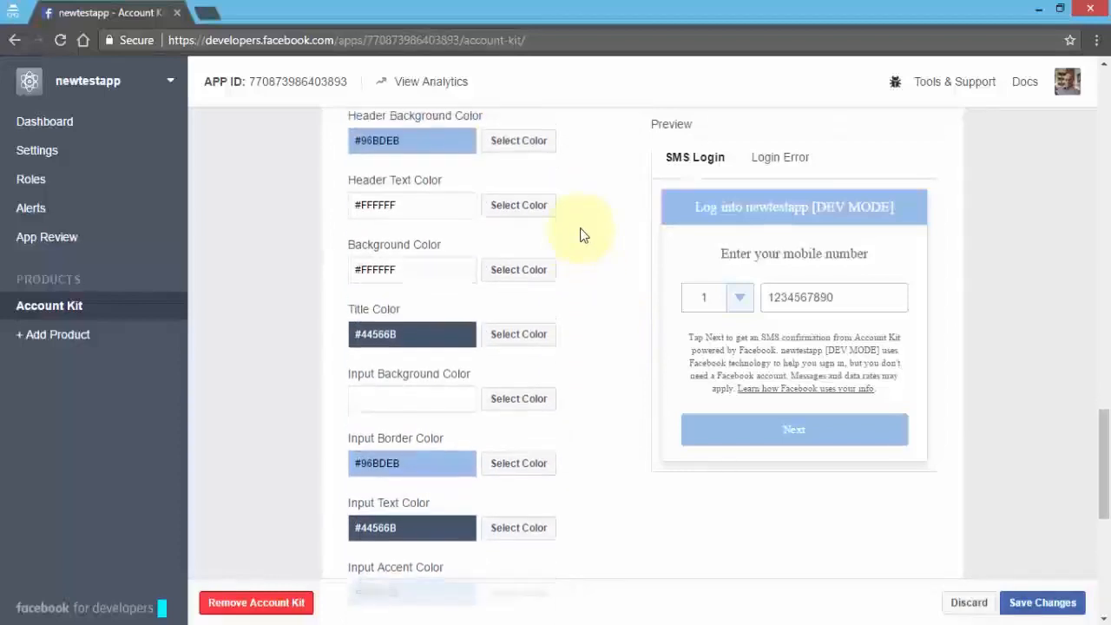
{"action": "left_click", "coordinate": [539, 305]}
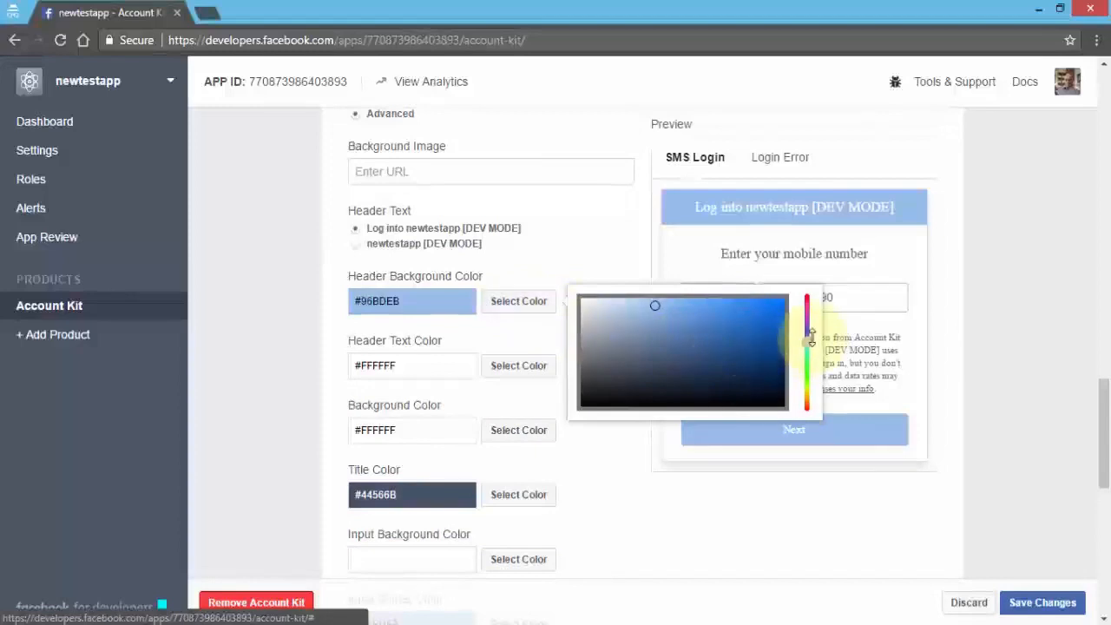
{"action": "left_click_drag", "start_coordinate": [807, 317], "coordinate": [807, 289]}
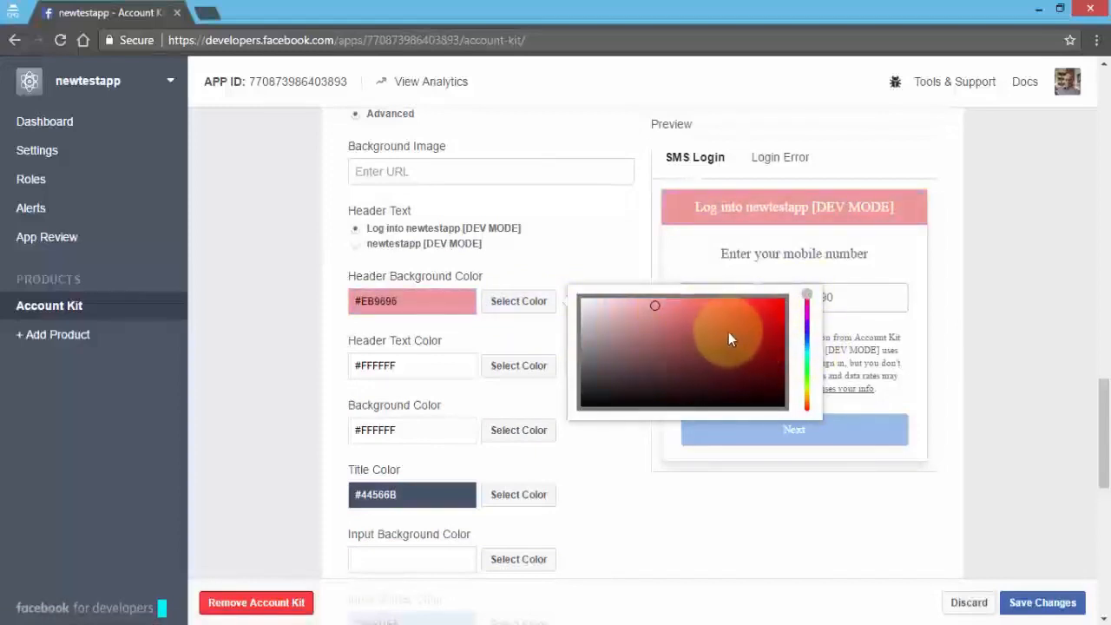
{"action": "mouse_move", "coordinate": [752, 324]}
{"action": "left_mouse_down"}
{"action": "mouse_move", "coordinate": [760, 320]}
{"action": "mouse_move", "coordinate": [748, 351]}
{"action": "left_mouse_up"}
{"action": "mouse_move", "coordinate": [807, 297]}
{"action": "left_mouse_down"}
{"action": "mouse_move", "coordinate": [805, 351]}
{"action": "mouse_move", "coordinate": [807, 338]}
{"action": "left_mouse_up"}
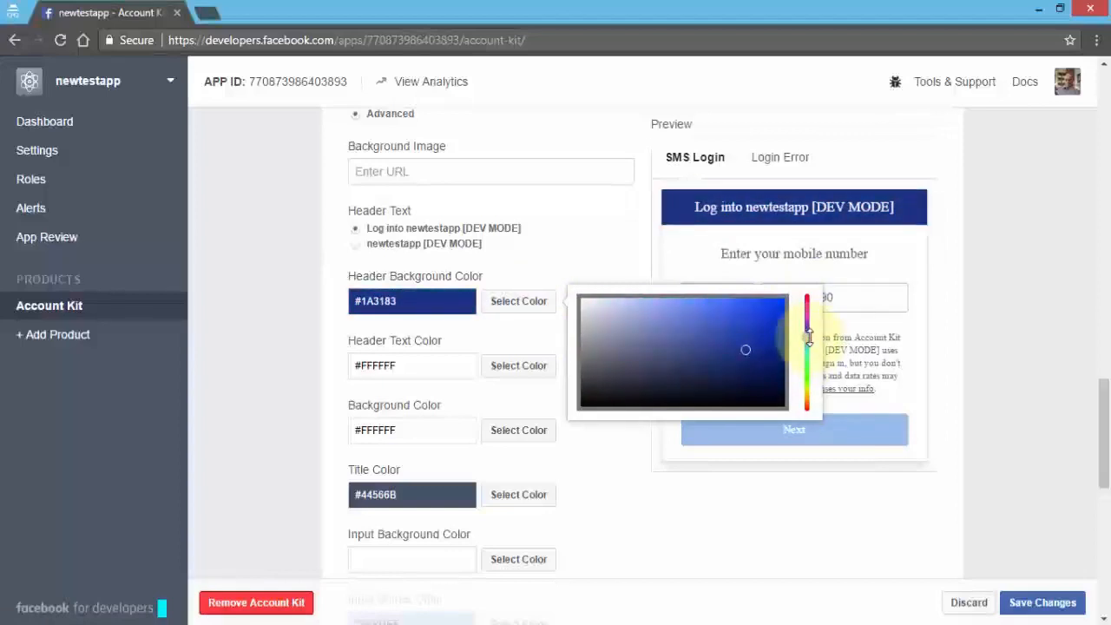
{"action": "left_click", "coordinate": [743, 348]}
{"action": "left_click", "coordinate": [672, 346]}
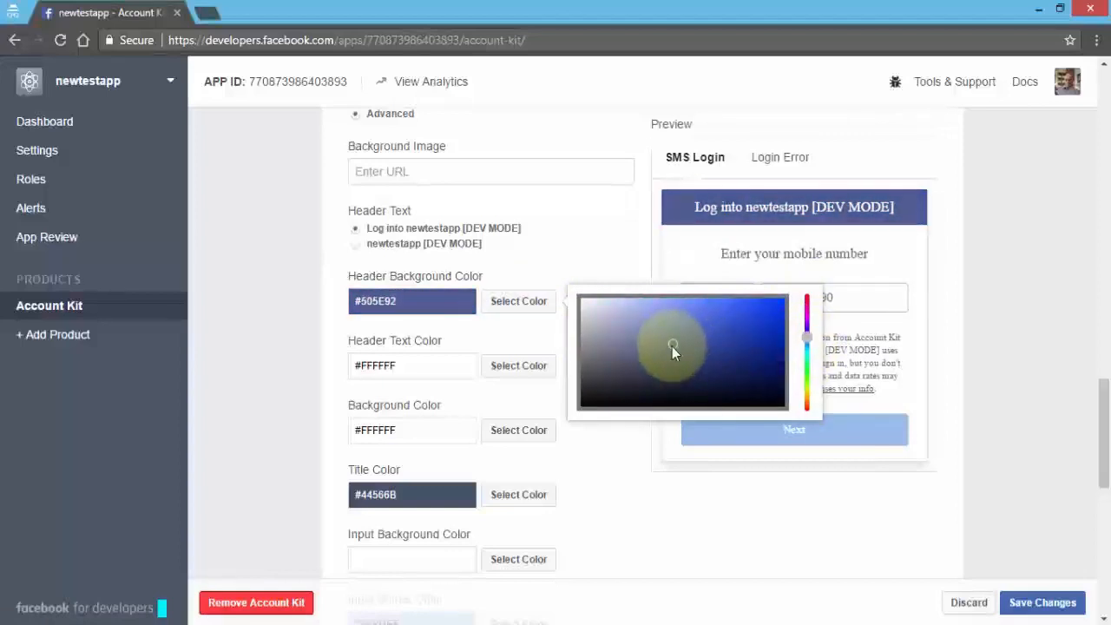
{"action": "left_click_drag", "start_coordinate": [418, 304], "coordinate": [330, 295]}
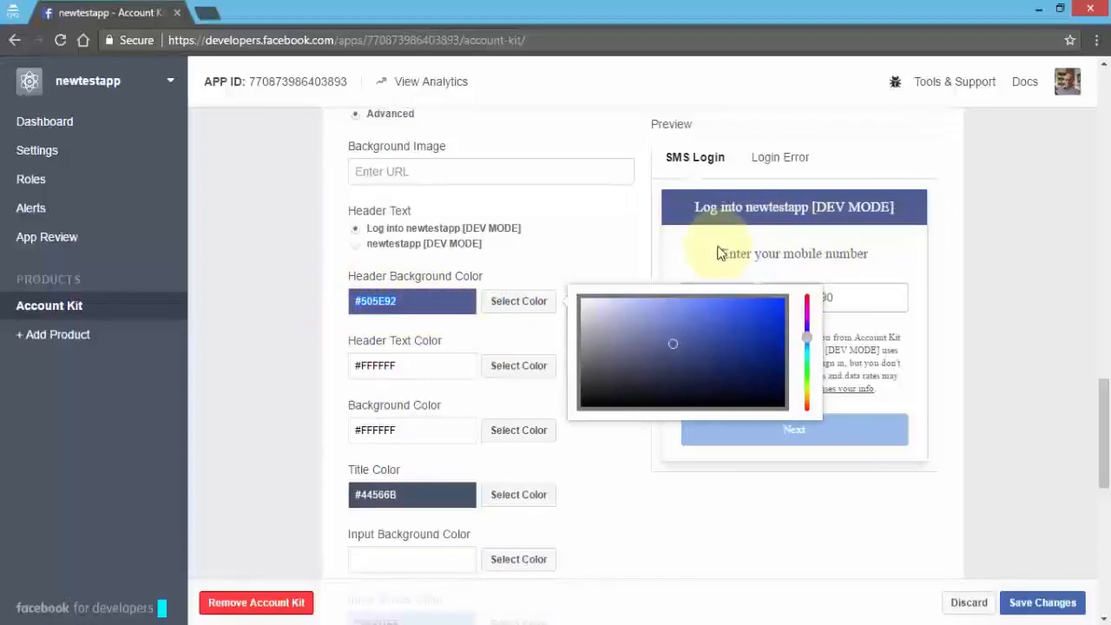
- Close the Header Background Color picker and save the Account Kit changes
{"action": "left_click", "coordinate": [632, 256]}
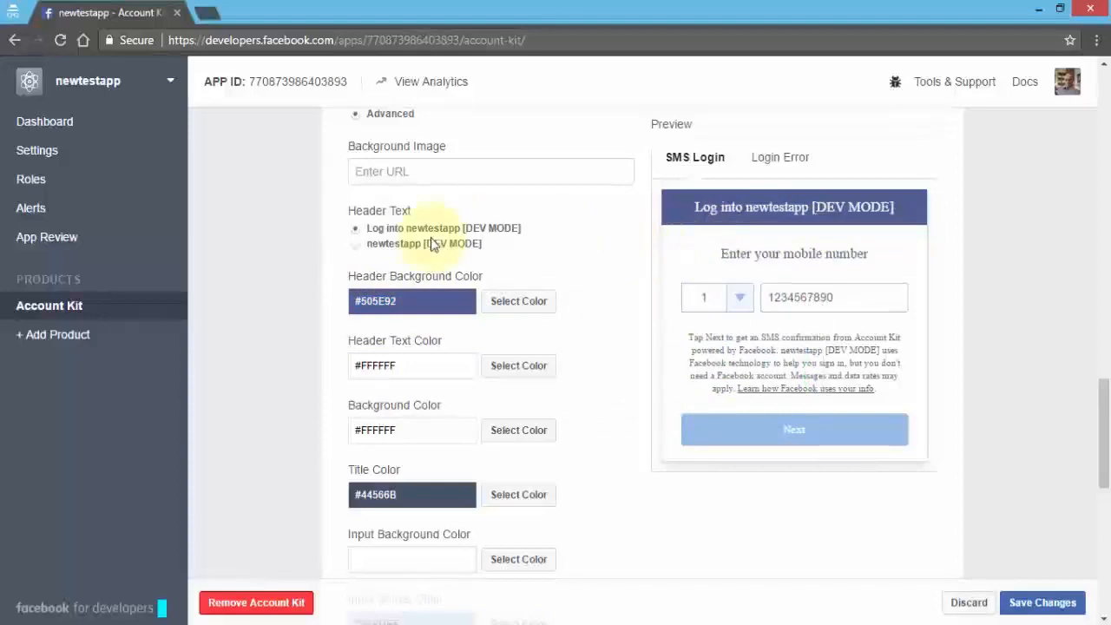
{"action": "scroll", "coordinate": [283, 209], "scroll_direction": "down", "scroll_amount": 15}
{"action": "scroll", "coordinate": [285, 210], "scroll_direction": "up", "scroll_amount": 3}
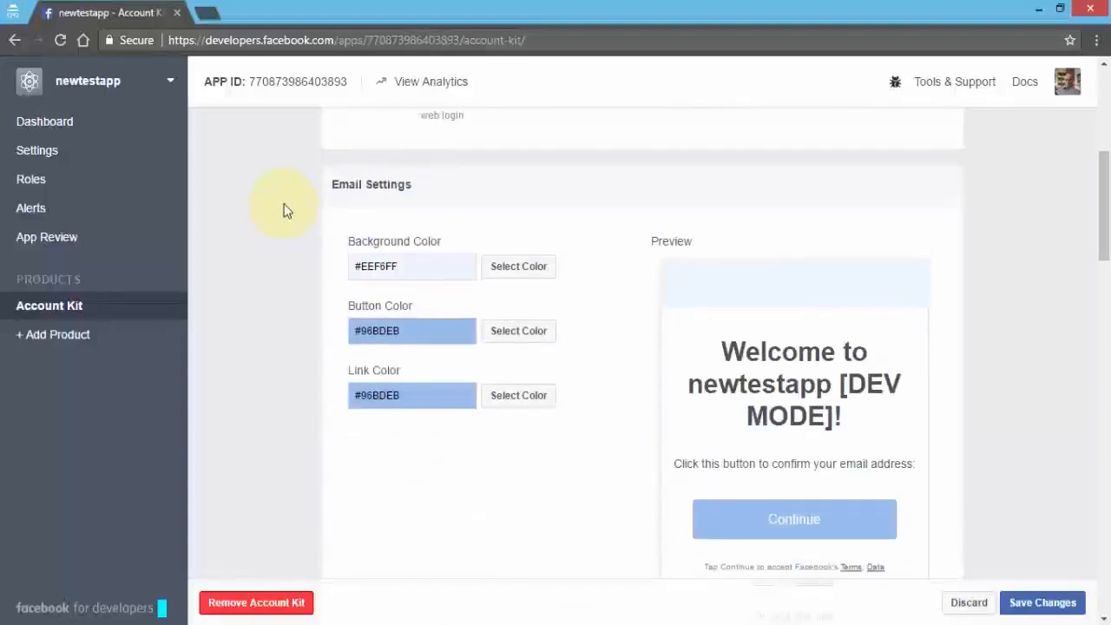
{"action": "scroll", "coordinate": [276, 208], "scroll_direction": "up", "scroll_amount": 5}
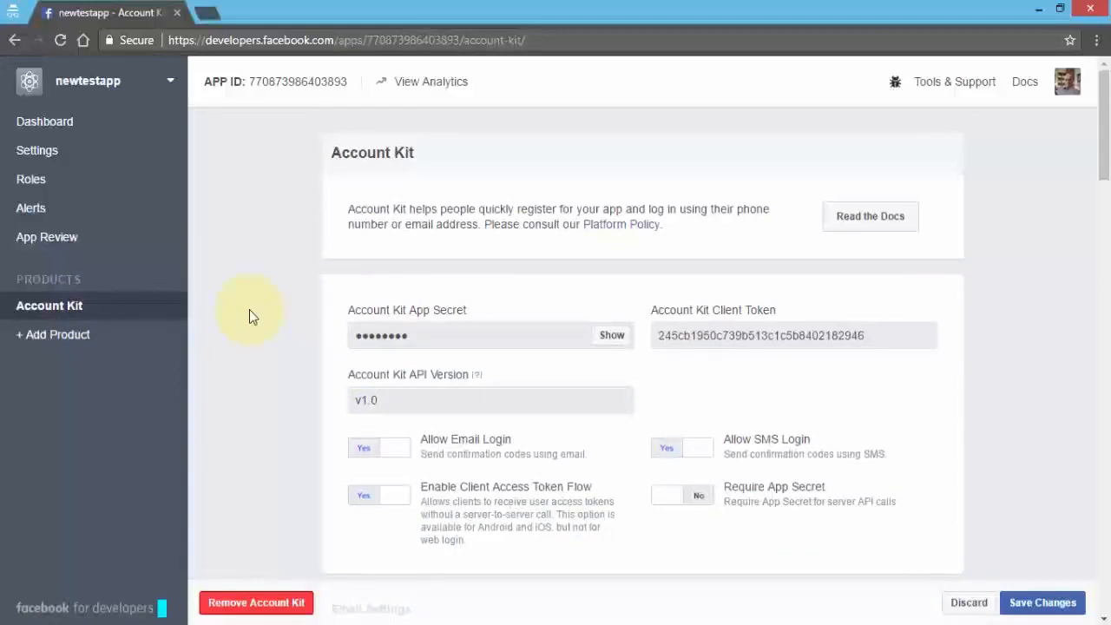
{"action": "left_click", "coordinate": [1066, 86]}
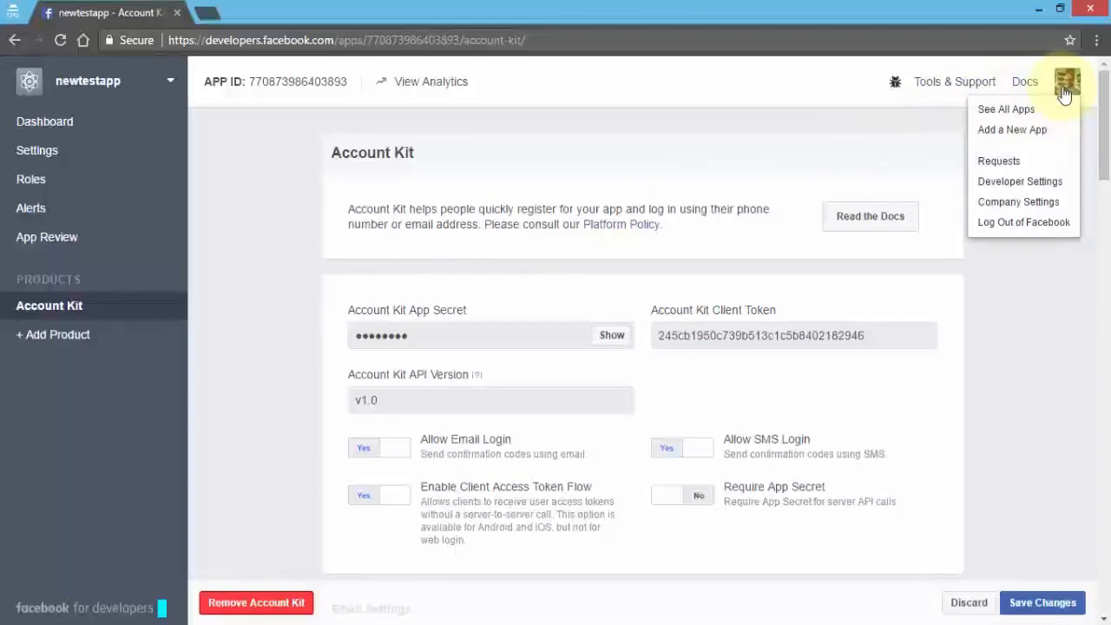
{"action": "left_click", "coordinate": [1065, 92]}
{"action": "left_click", "coordinate": [1068, 93]}
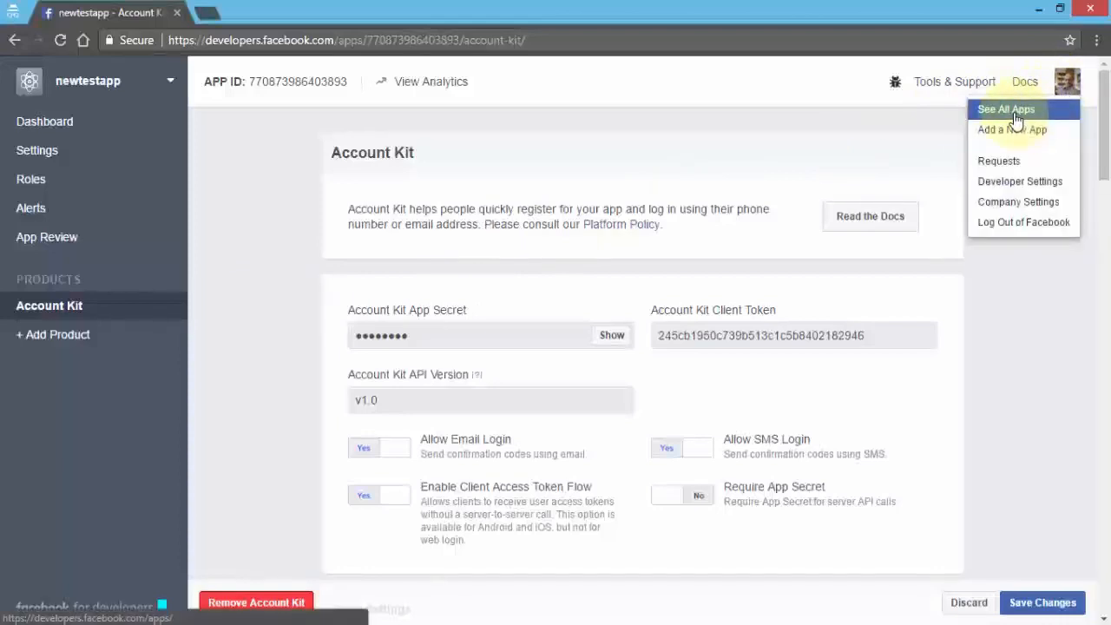
{"action": "left_click", "coordinate": [1042, 604]}
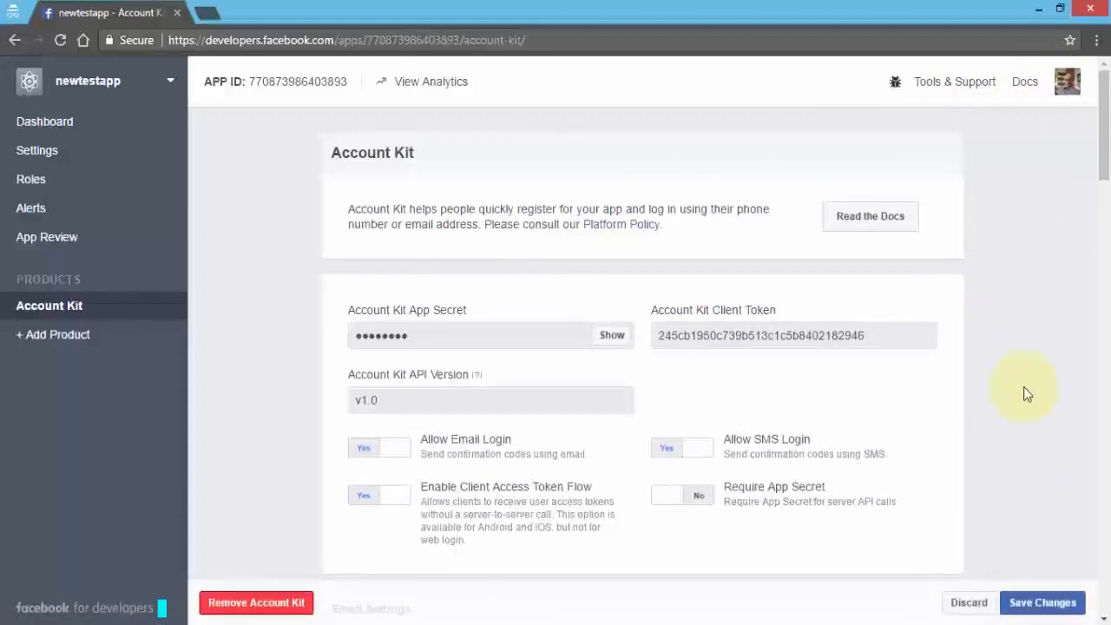
- Open the overview of all apps and check the availability status of newtestapp
{"action": "left_click", "coordinate": [1068, 81]}
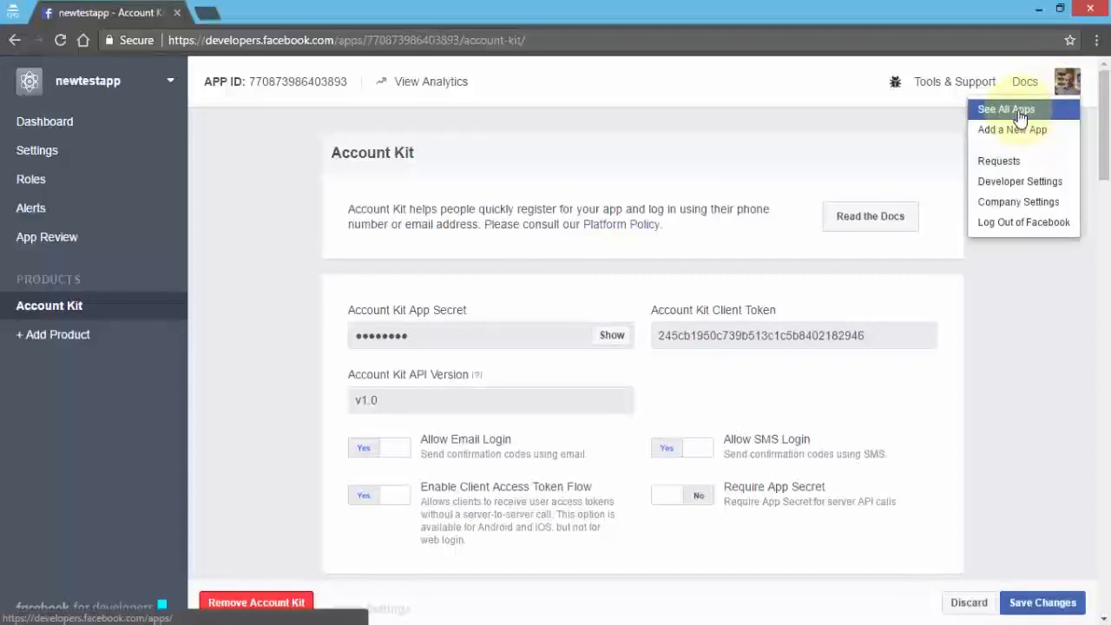
{"action": "left_click", "coordinate": [1021, 117]}
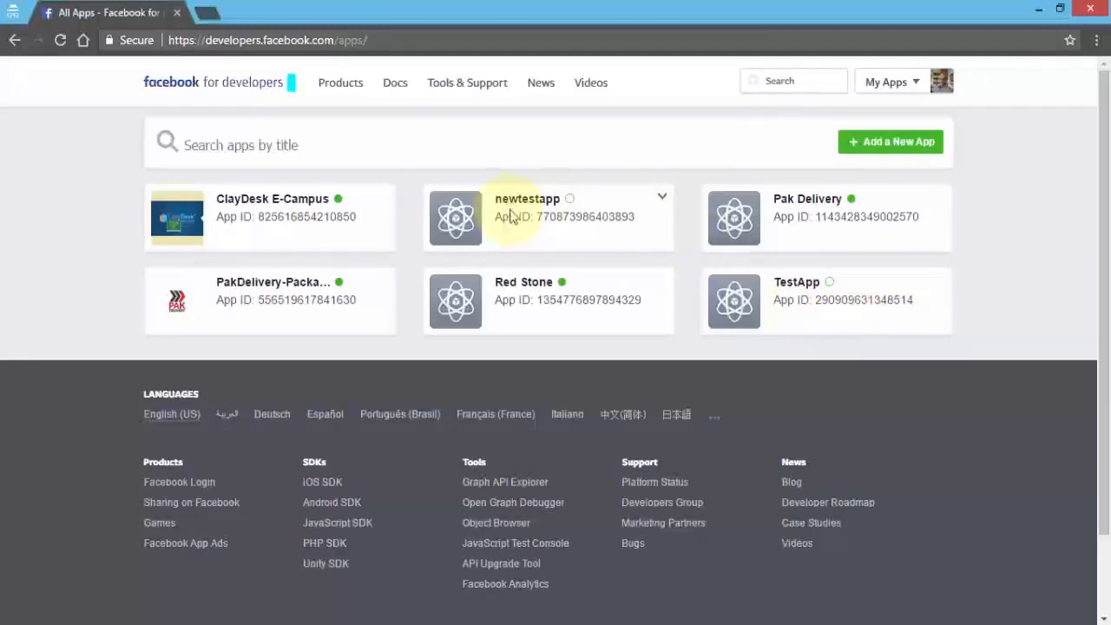
{"action": "left_click", "coordinate": [662, 198]}
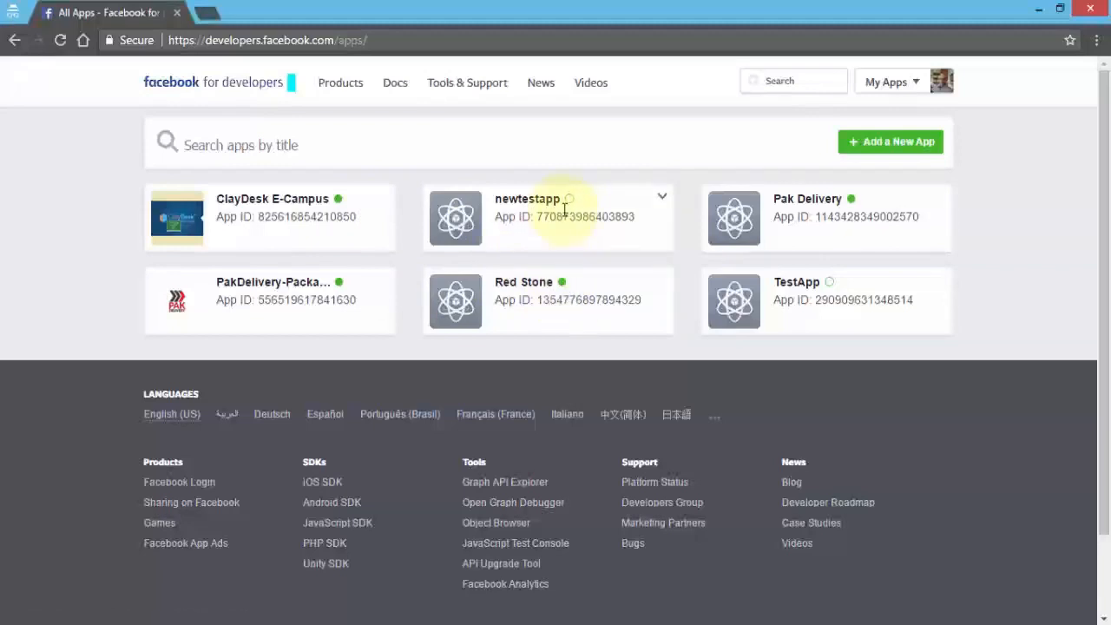
{"action": "mouse_move", "coordinate": [571, 201]}
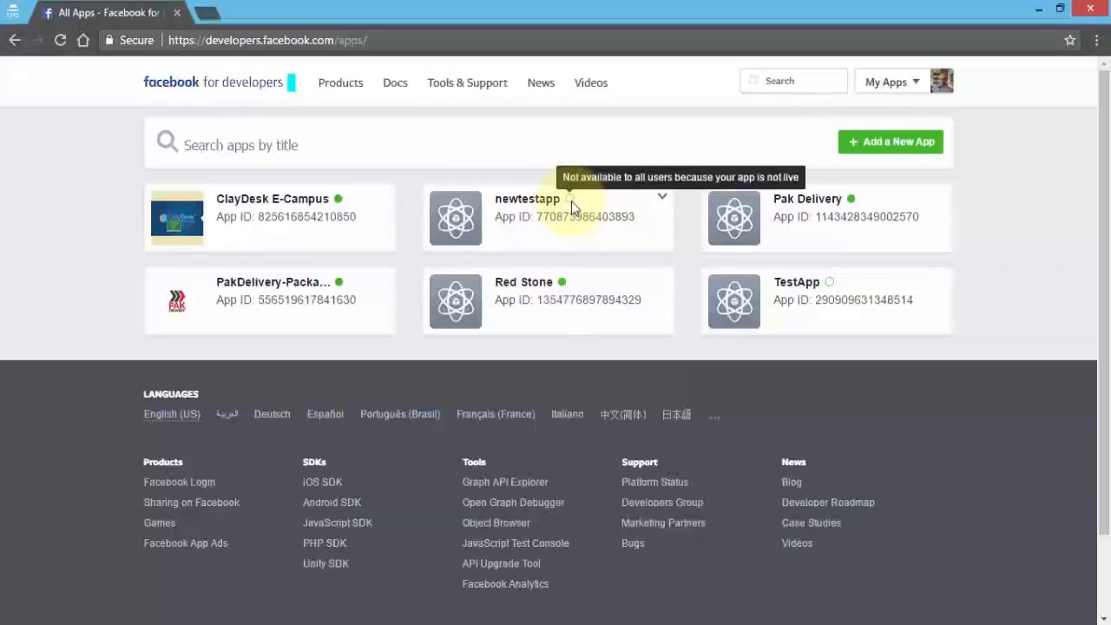